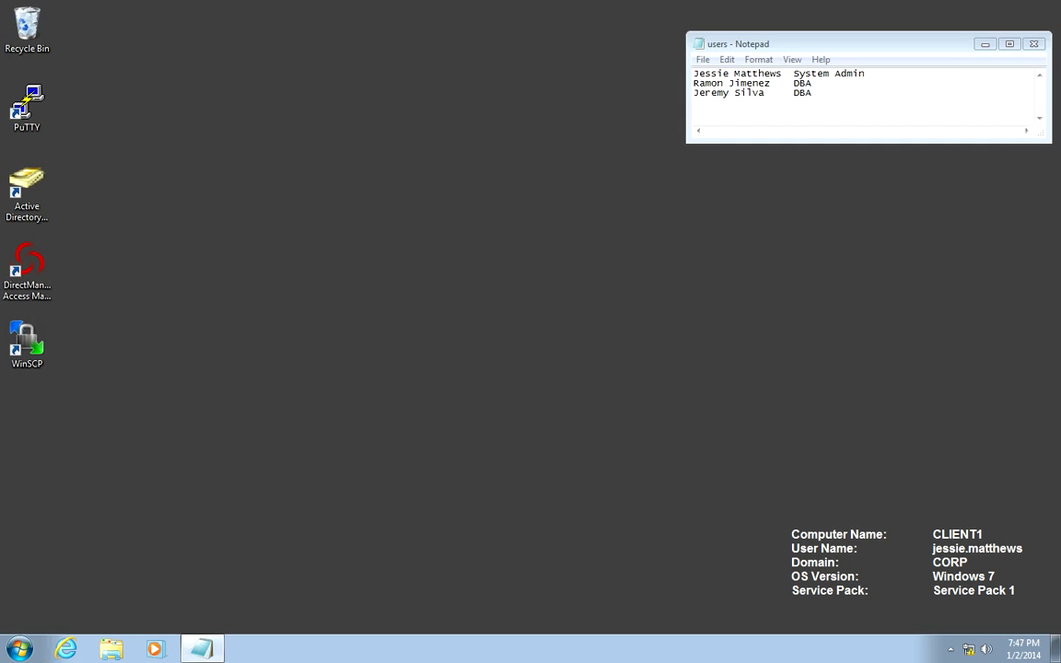
Open Active Directory Users and Computers and show the Staff user accounts
{"action": "right_click", "coordinate": [41, 195]}
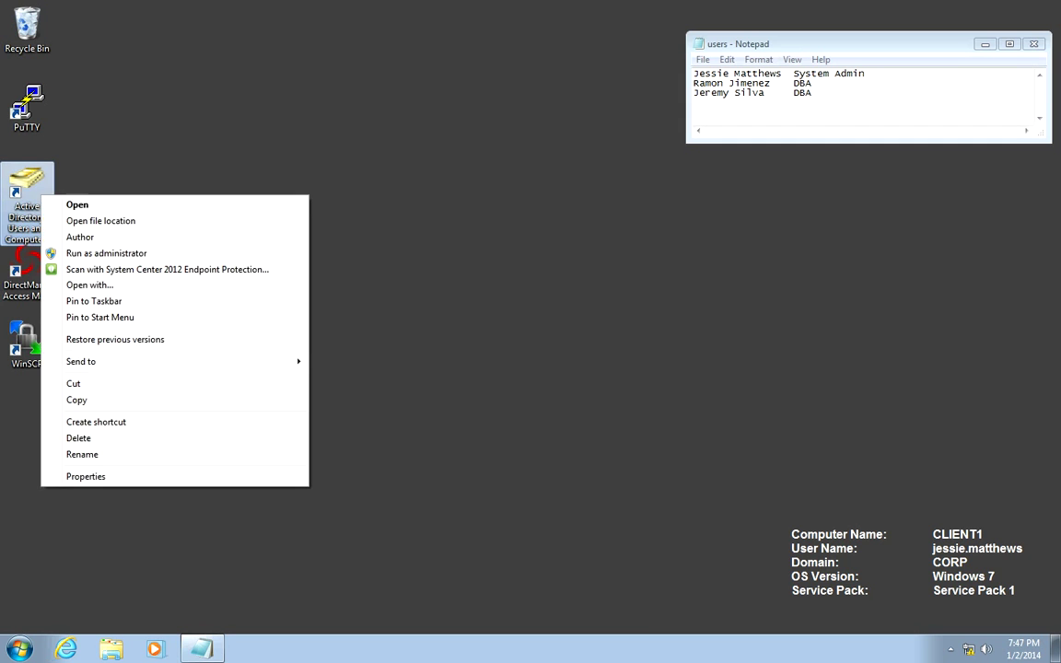
{"action": "key", "text": "Return"}
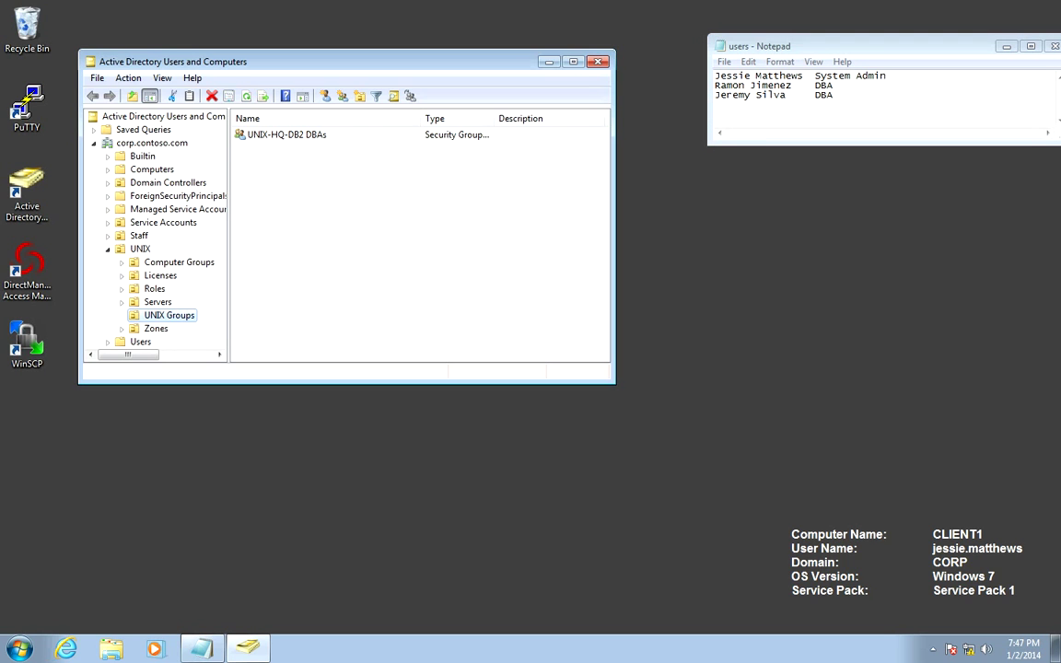
{"action": "left_click", "coordinate": [138, 236]}
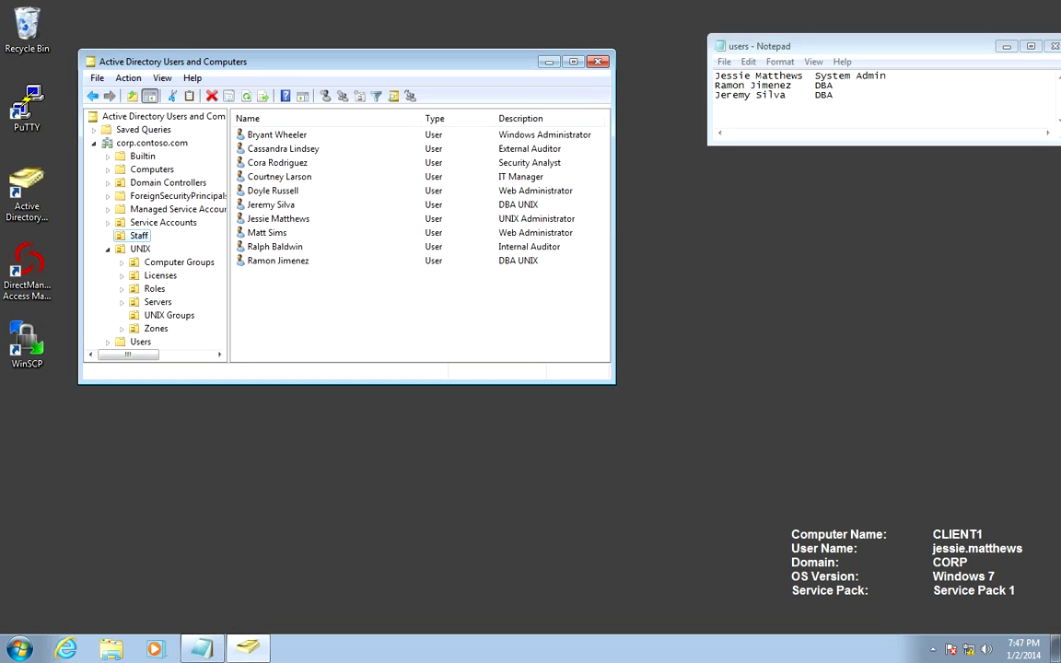
Check that the first DBA UNIX user's Centrify Profile lists no zones, then minimize the console
{"action": "left_click", "coordinate": [270, 205]}
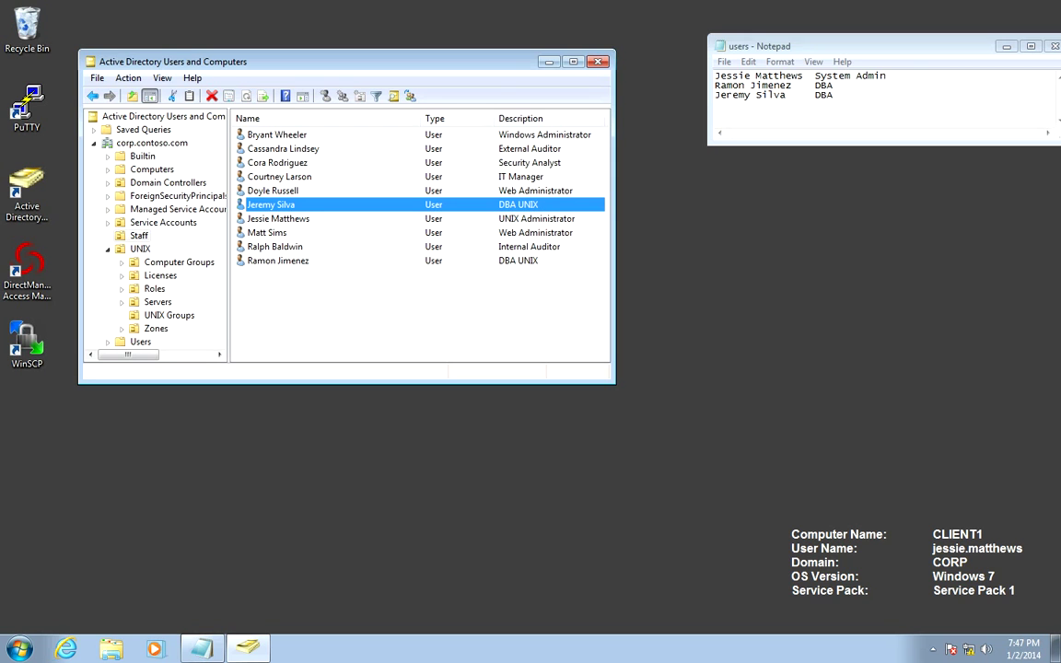
{"action": "right_click", "coordinate": [276, 205]}
{"action": "left_click", "coordinate": [322, 398]}
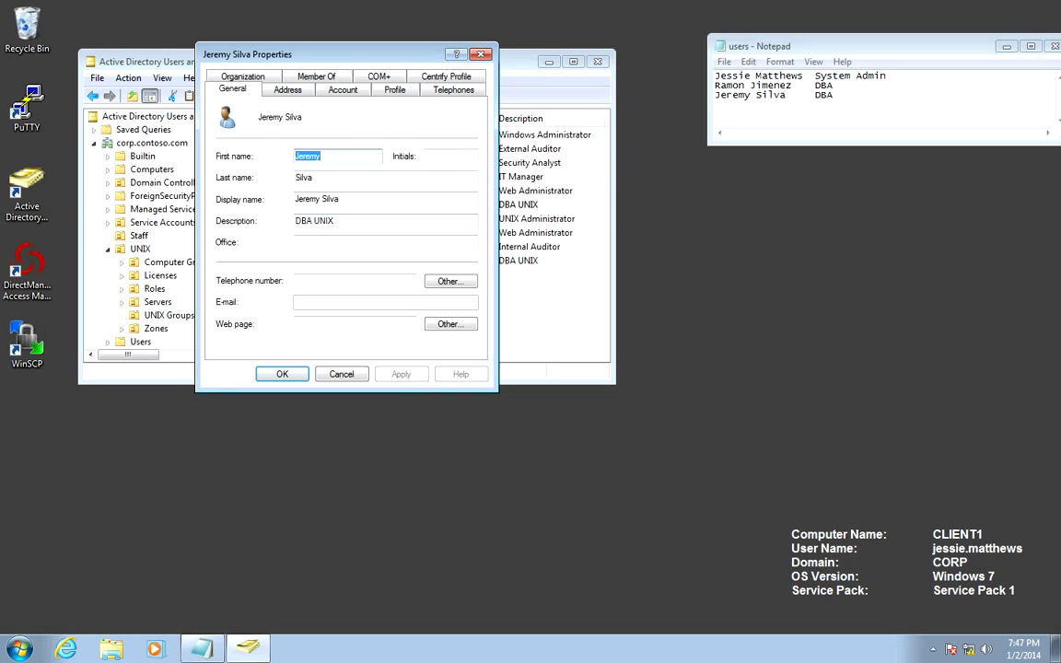
{"action": "key", "text": "ctrl+Tab"}
{"action": "key", "text": "ctrl+Tab"}
{"action": "key", "text": "ctrl+Tab"}
{"action": "key", "text": "ctrl+Tab"}
{"action": "key", "text": "ctrl+Tab"}
{"action": "key", "text": "ctrl+Tab"}
{"action": "key", "text": "ctrl+Tab"}
{"action": "key", "text": "ctrl+Tab"}
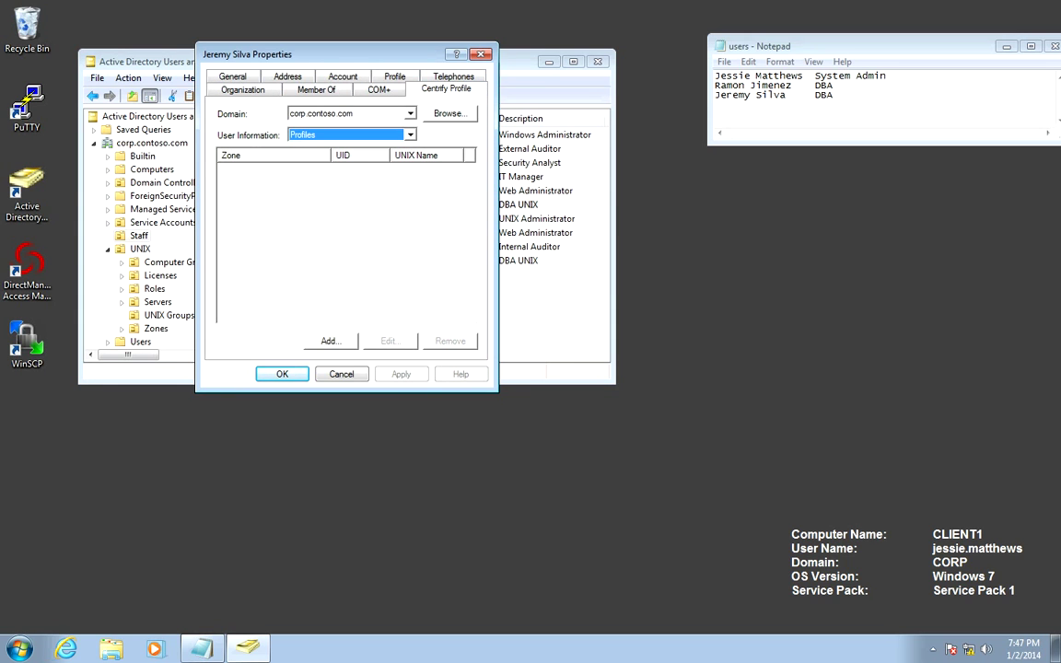
{"action": "key", "text": "Escape"}
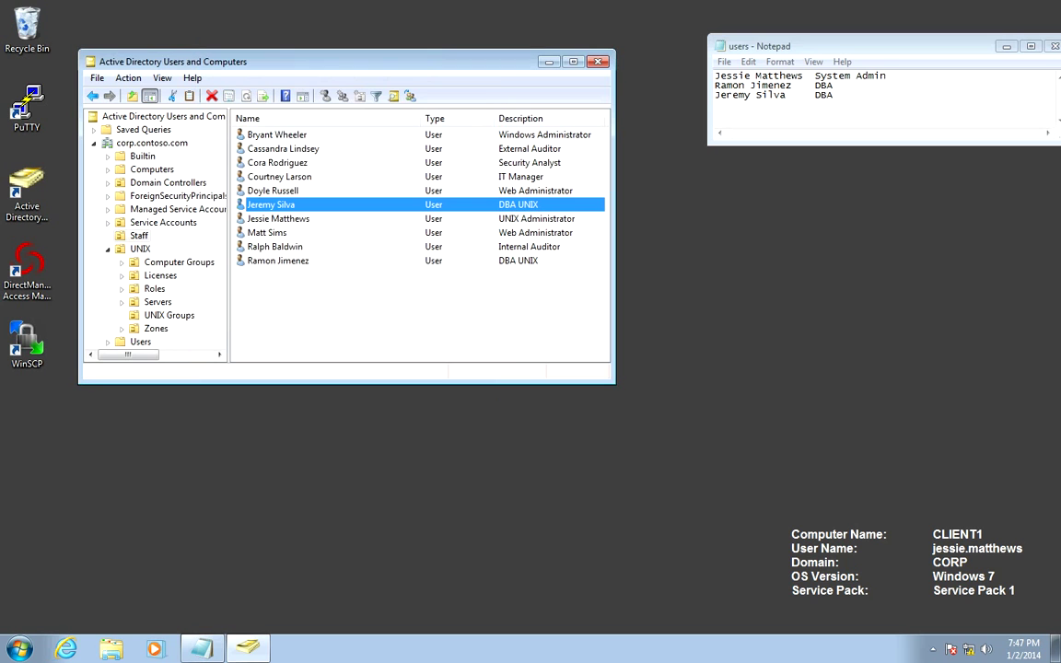
{"action": "key", "text": "super+Down"}
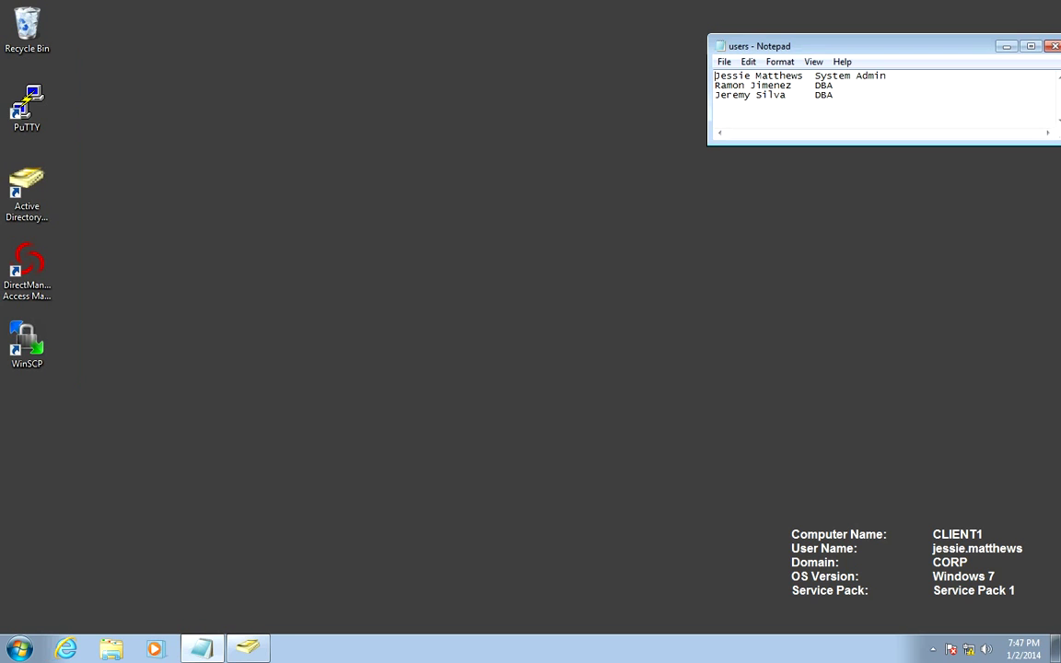
Launch DirectManage Access Manager from its desktop shortcut
{"action": "key", "text": "d"}
{"action": "key", "text": "shift+F10"}
{"action": "key", "text": "Return"}
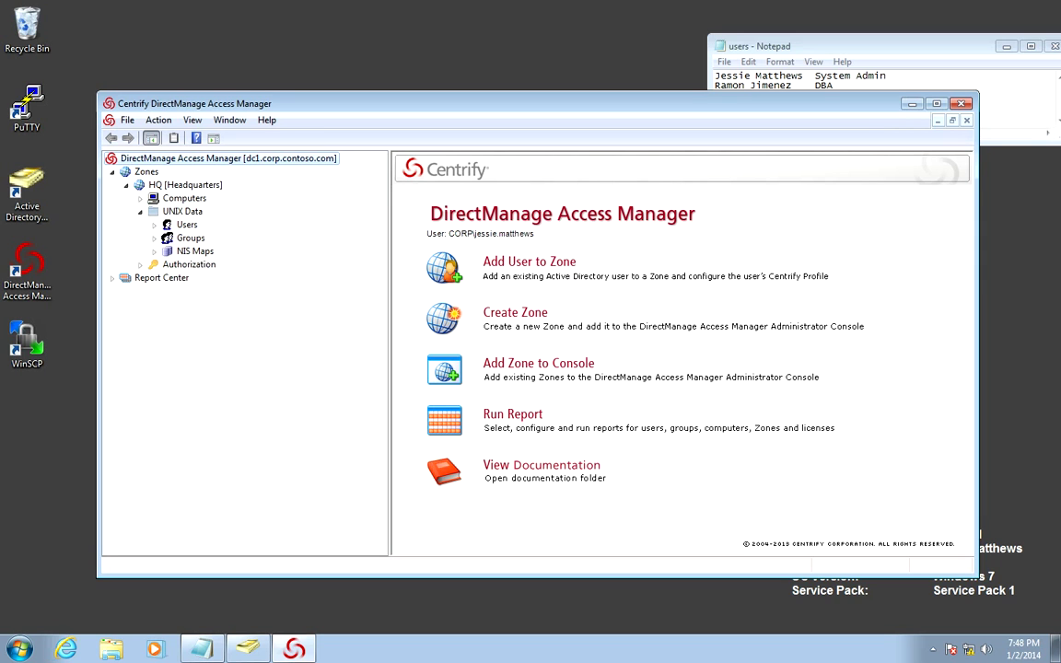
Add the system admin user, found by first-name search, to the HQ zone's users
{"action": "right_click", "coordinate": [188, 226]}
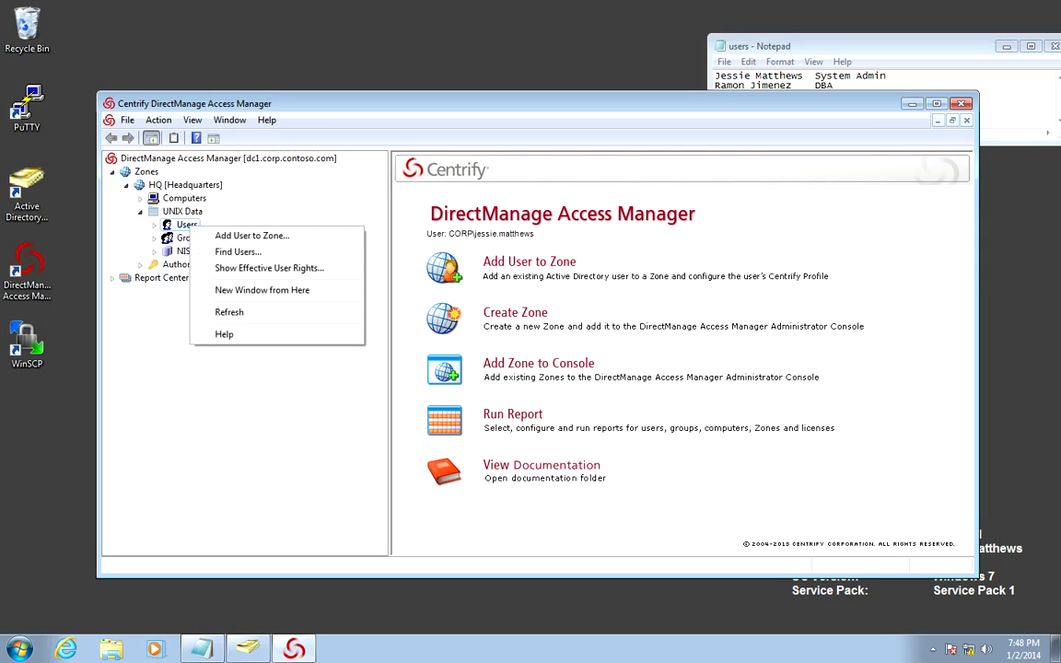
{"action": "left_click", "coordinate": [252, 236]}
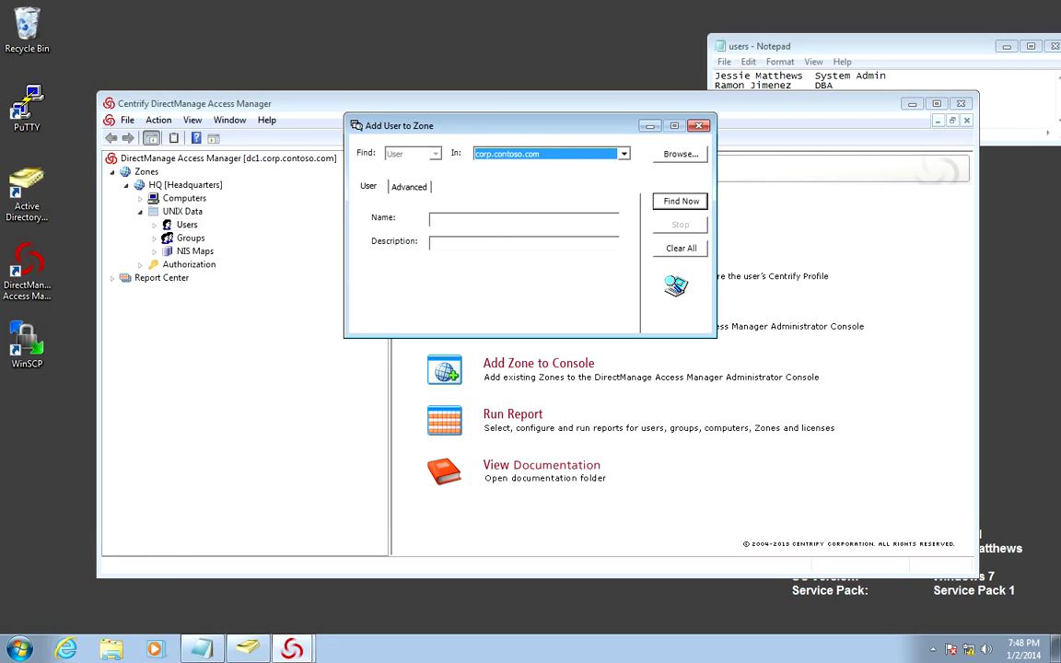
{"action": "left_click", "coordinate": [523, 220]}
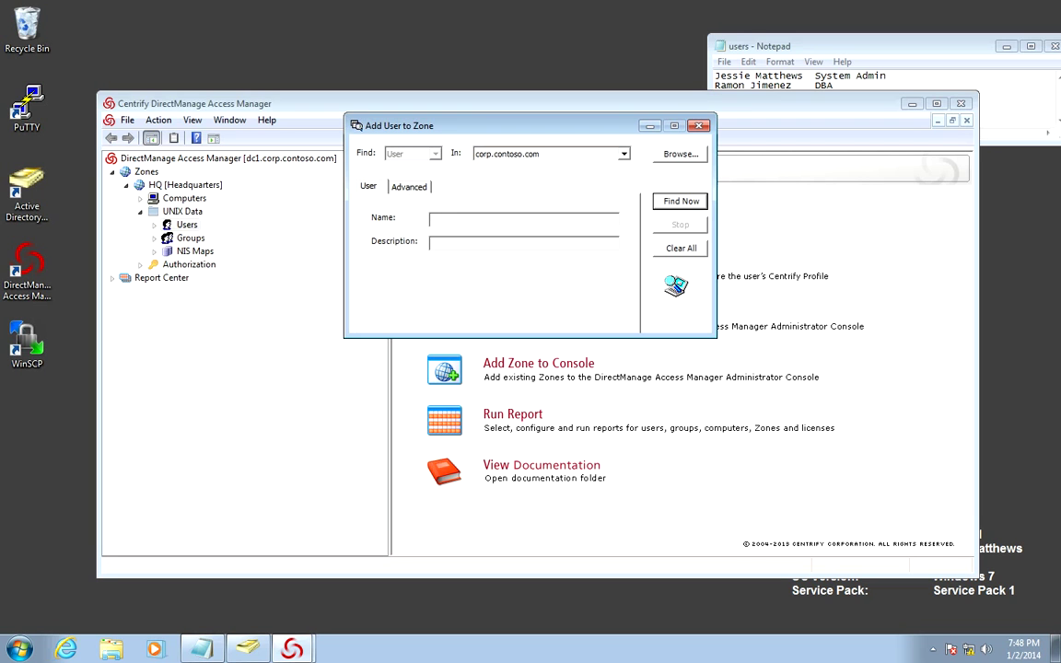
{"action": "type", "text": "jessie"}
{"action": "key", "text": "Return"}
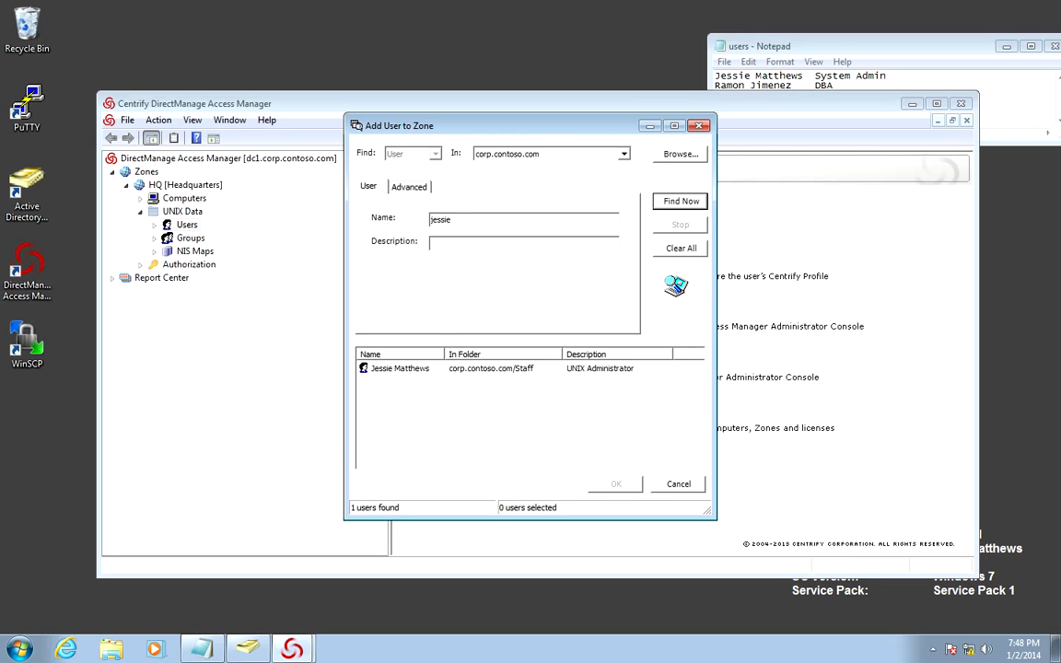
{"action": "left_click", "coordinate": [400, 369]}
{"action": "key", "text": "Return"}
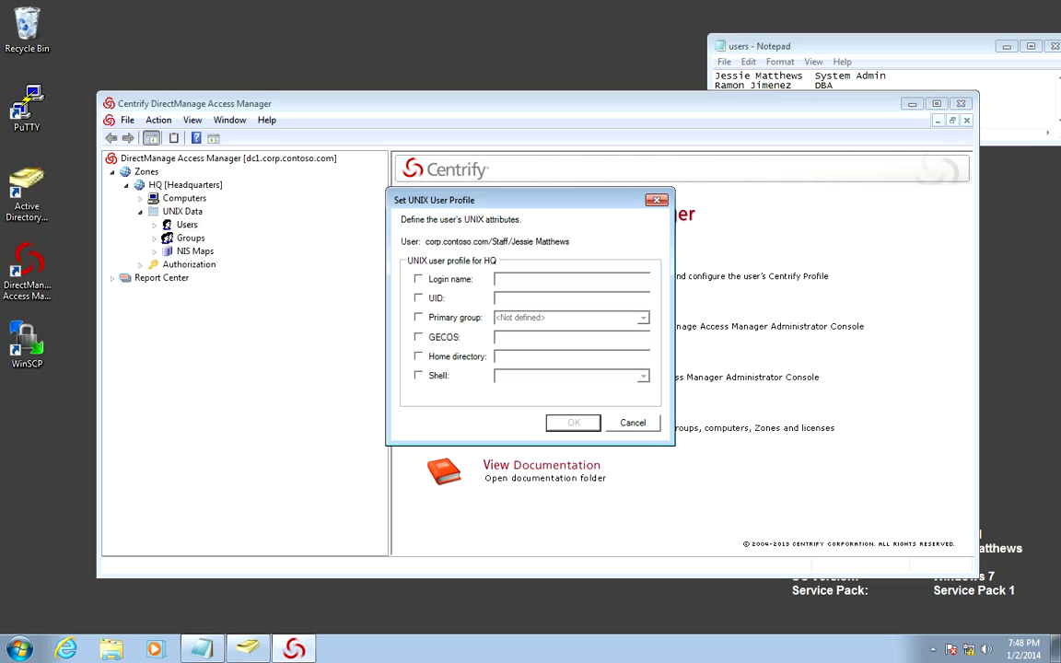
Enable default login, UID, private group, GECOS, home and shell, replace the login with a shortened name, and save
{"action": "left_click", "coordinate": [419, 279]}
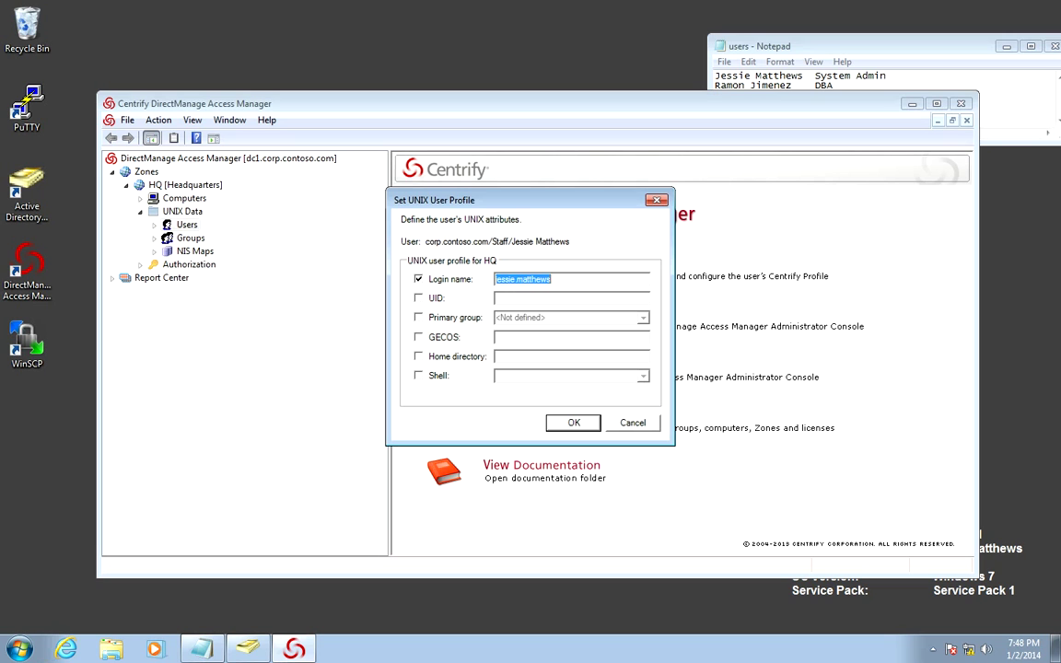
{"action": "left_click", "coordinate": [418, 297]}
{"action": "left_click", "coordinate": [419, 317]}
{"action": "left_click", "coordinate": [418, 337]}
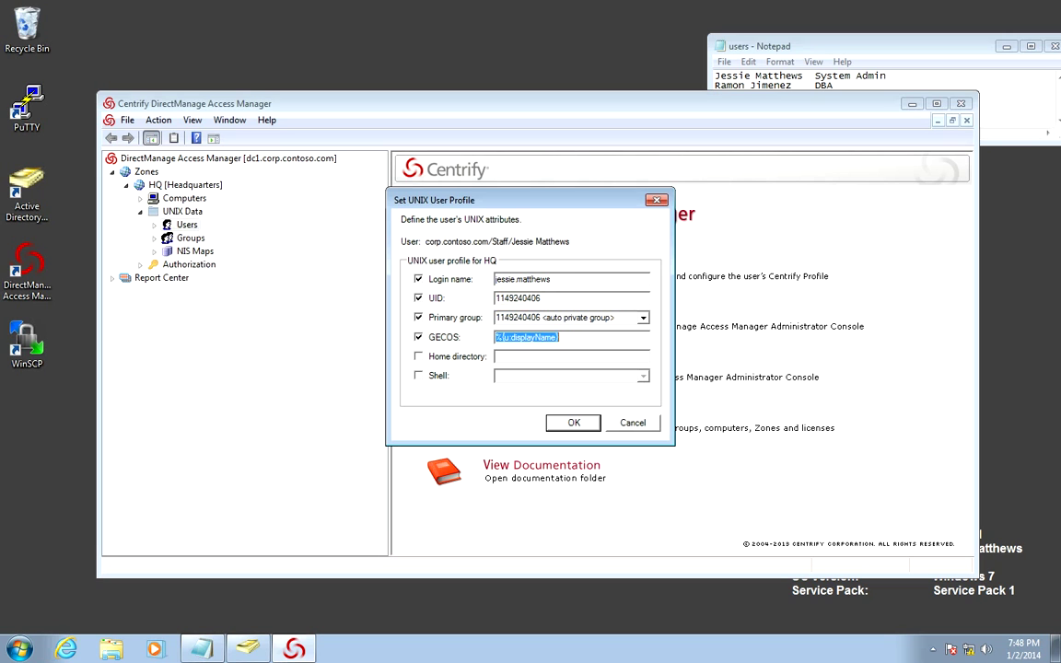
{"action": "left_click", "coordinate": [418, 357]}
{"action": "left_click", "coordinate": [418, 376]}
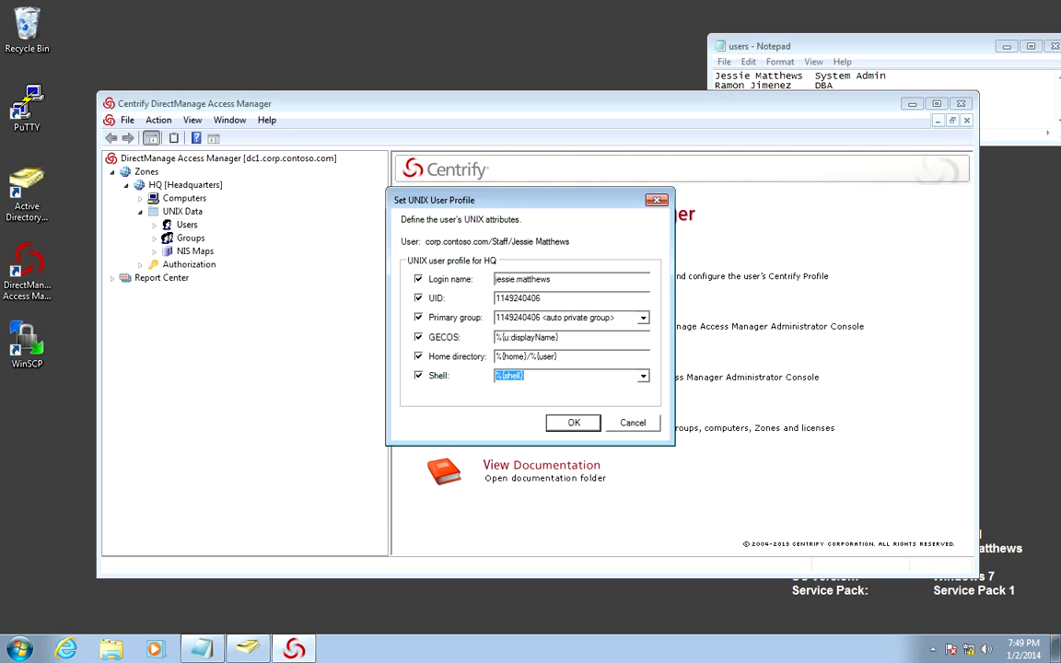
{"action": "left_click", "coordinate": [523, 279]}
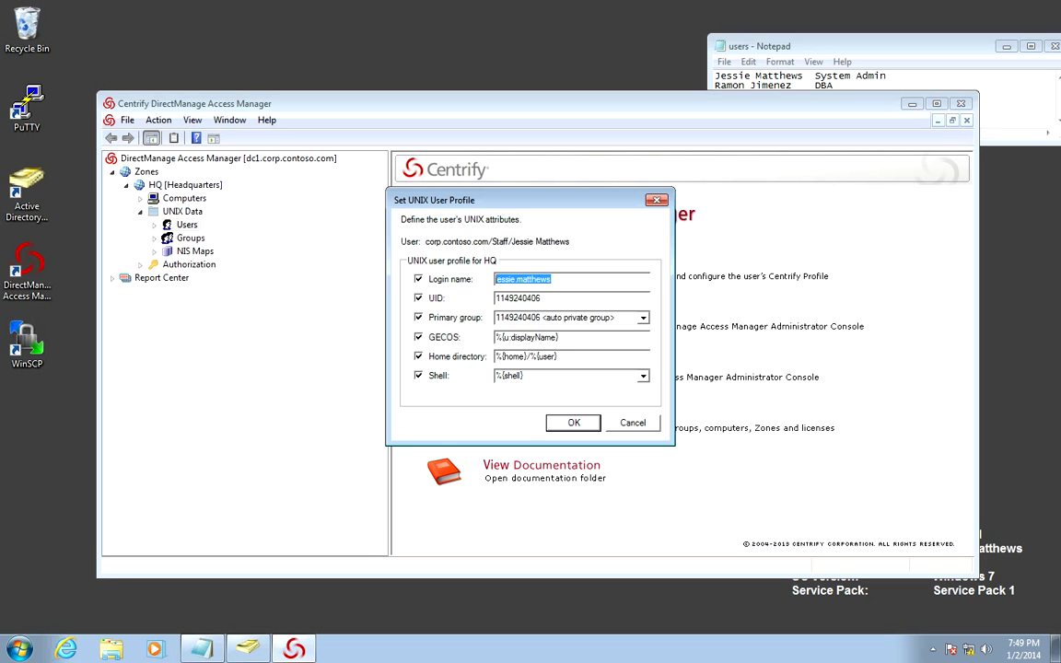
{"action": "key", "text": "Return"}
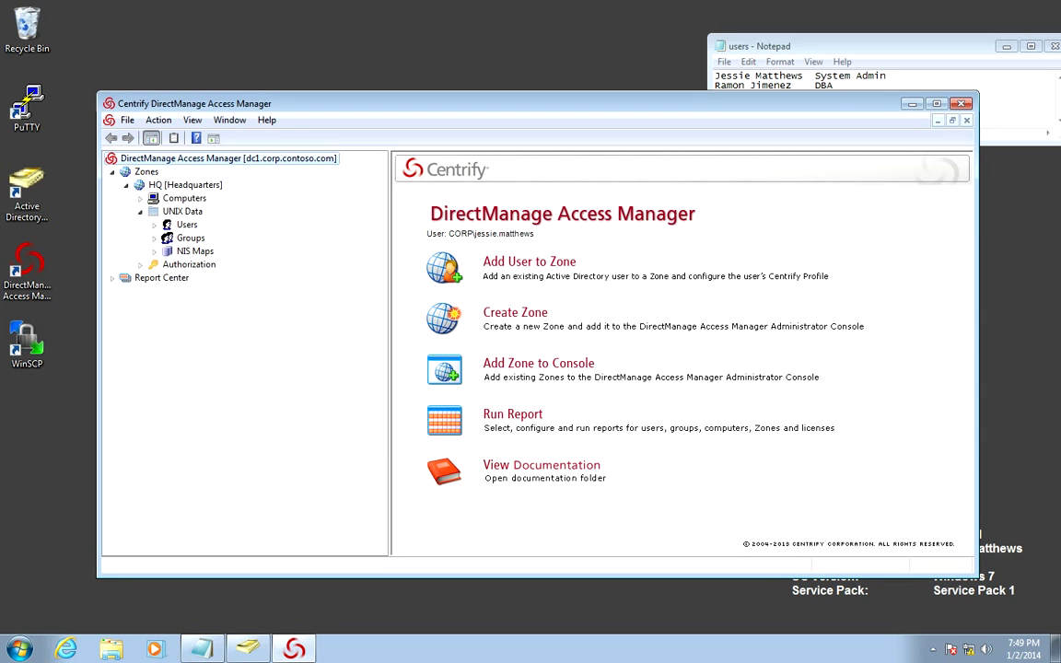
Check the HQ zone's UNIX Users list, then expand Authorization to view role assignments
{"action": "left_click", "coordinate": [187, 225]}
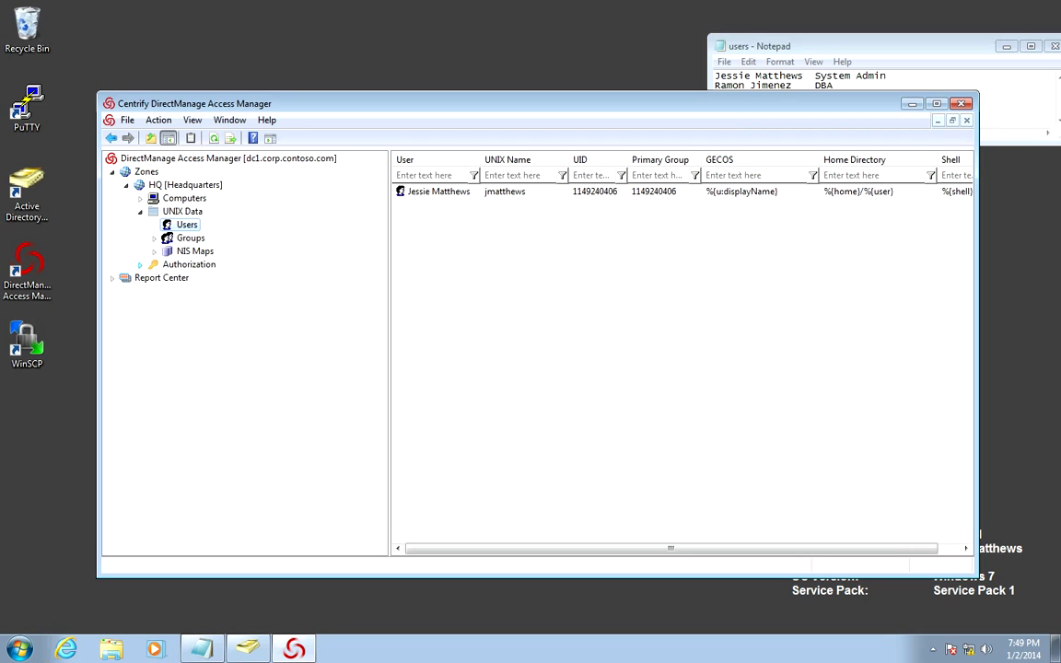
{"action": "left_click", "coordinate": [140, 264]}
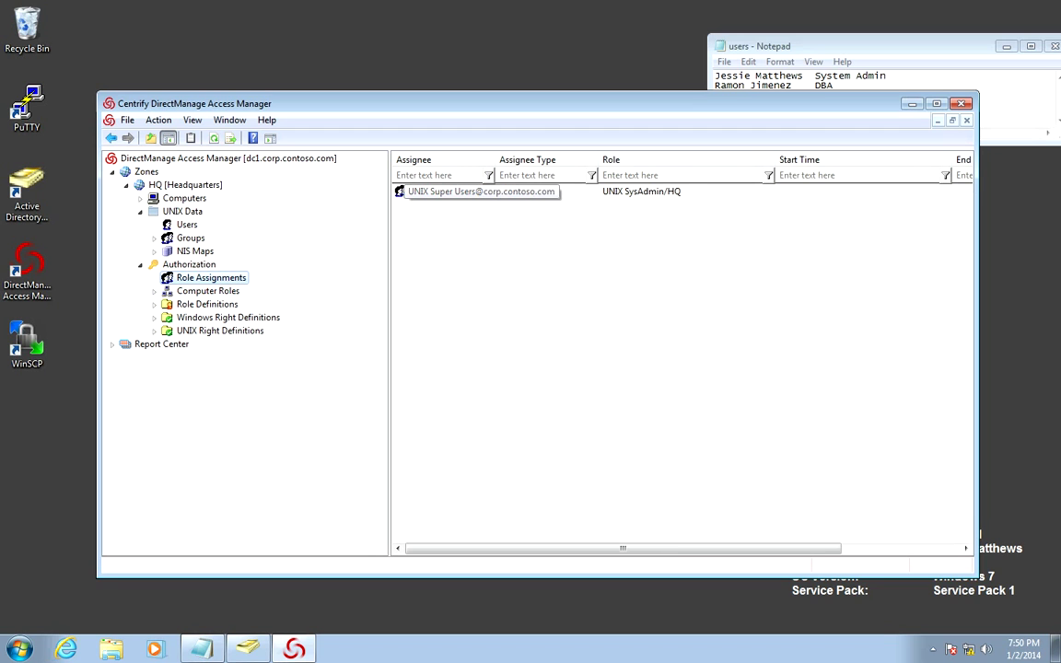
Add the system admin user as a member of the UNIX Super Users group
{"action": "mouse_move", "coordinate": [247, 650]}
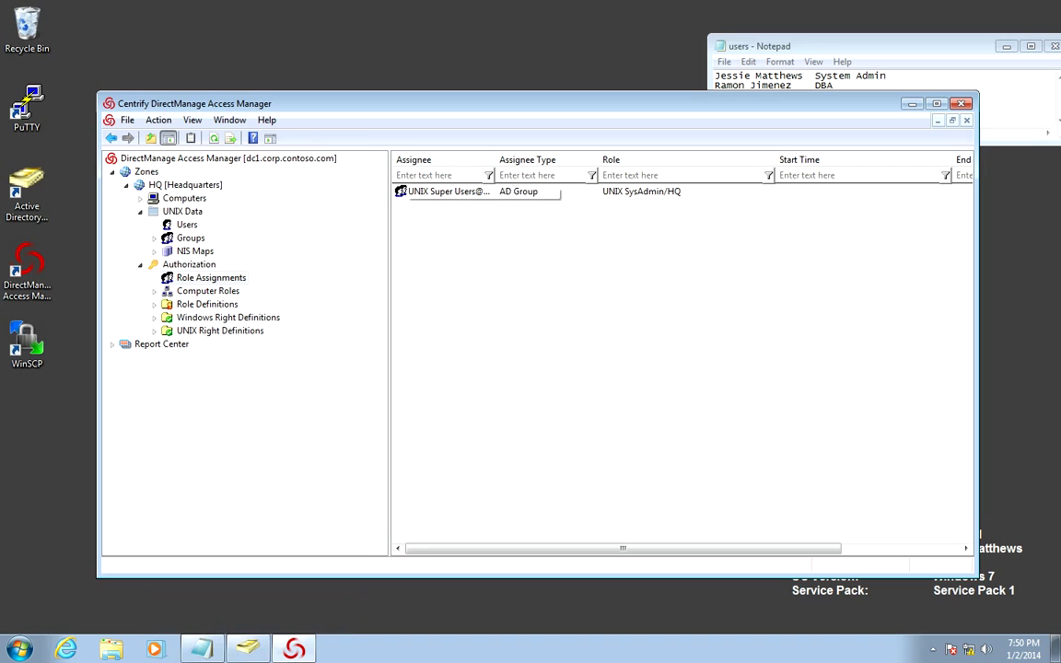
{"action": "right_click", "coordinate": [455, 191]}
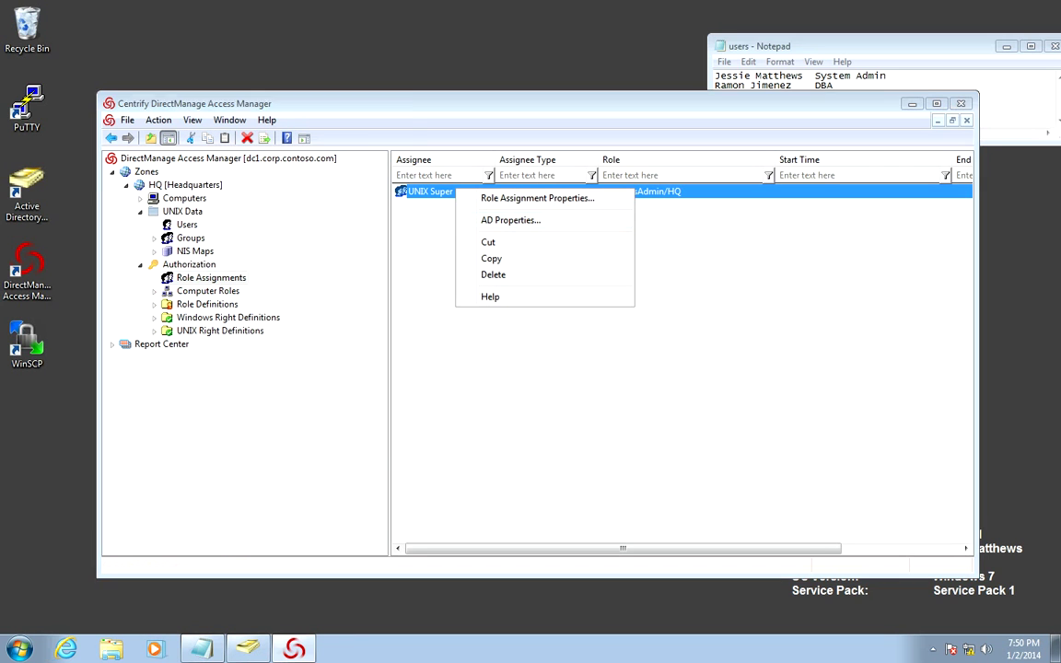
{"action": "left_click", "coordinate": [511, 220]}
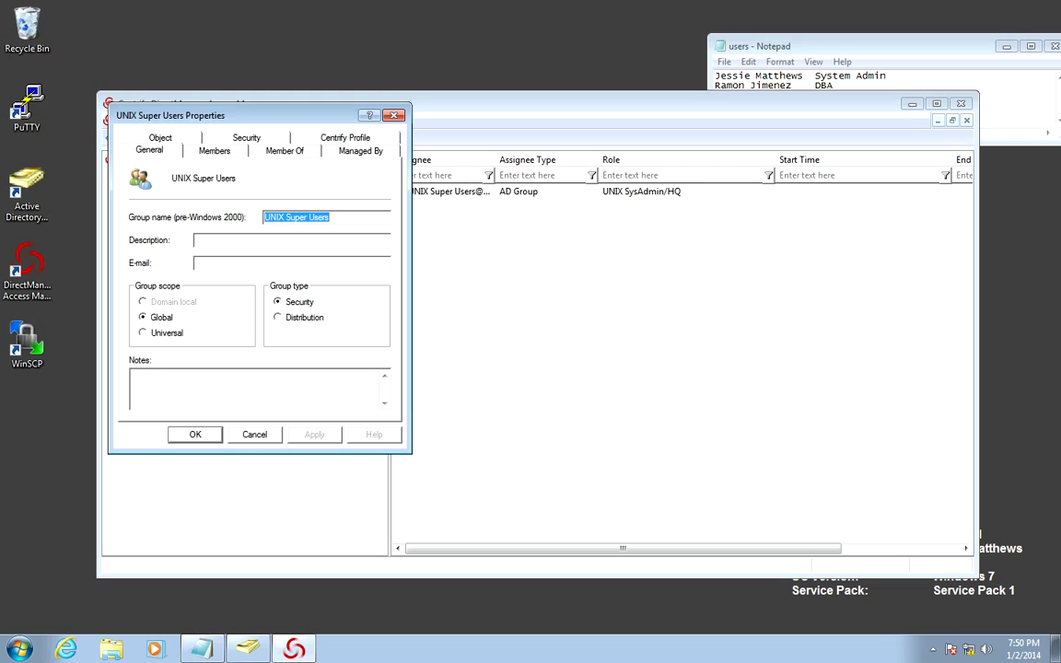
{"action": "key", "text": "ctrl+Tab"}
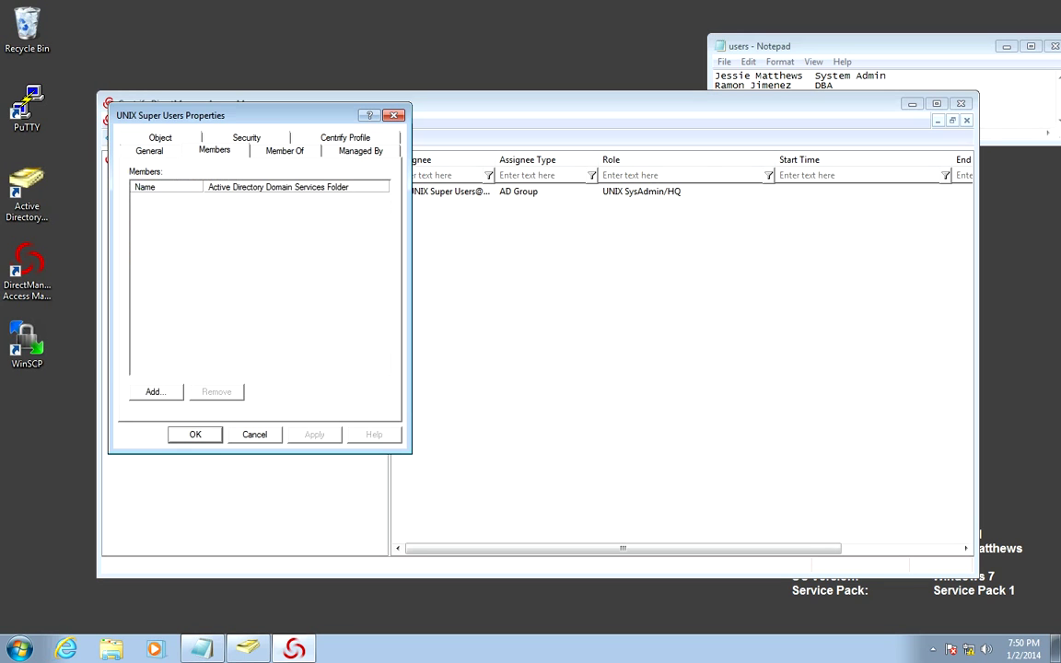
{"action": "key", "text": "alt+d"}
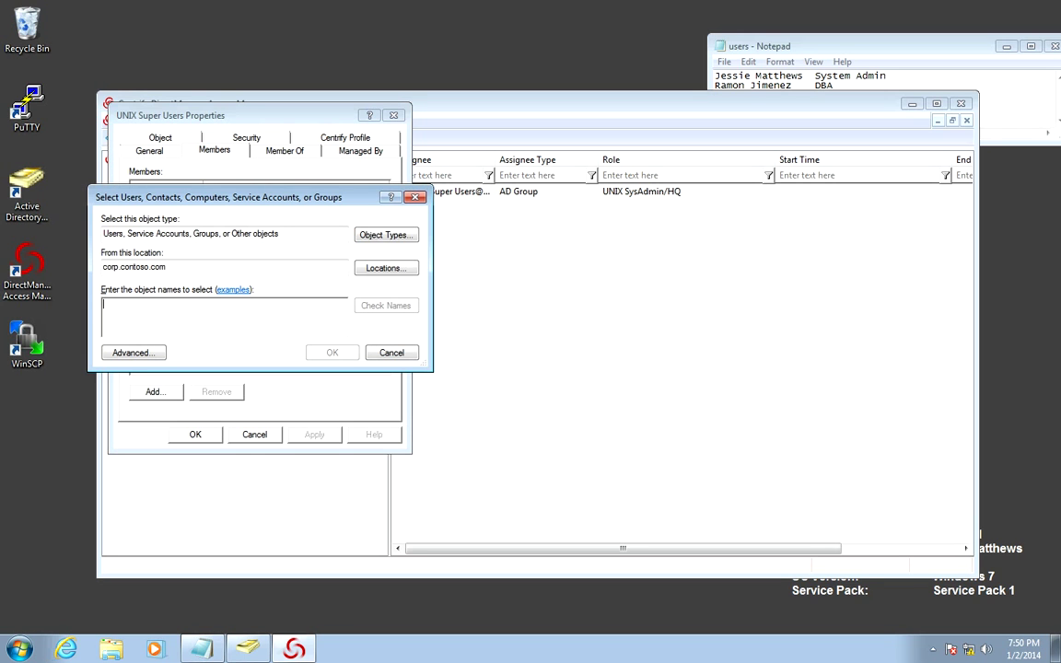
{"action": "type", "text": "jessie"}
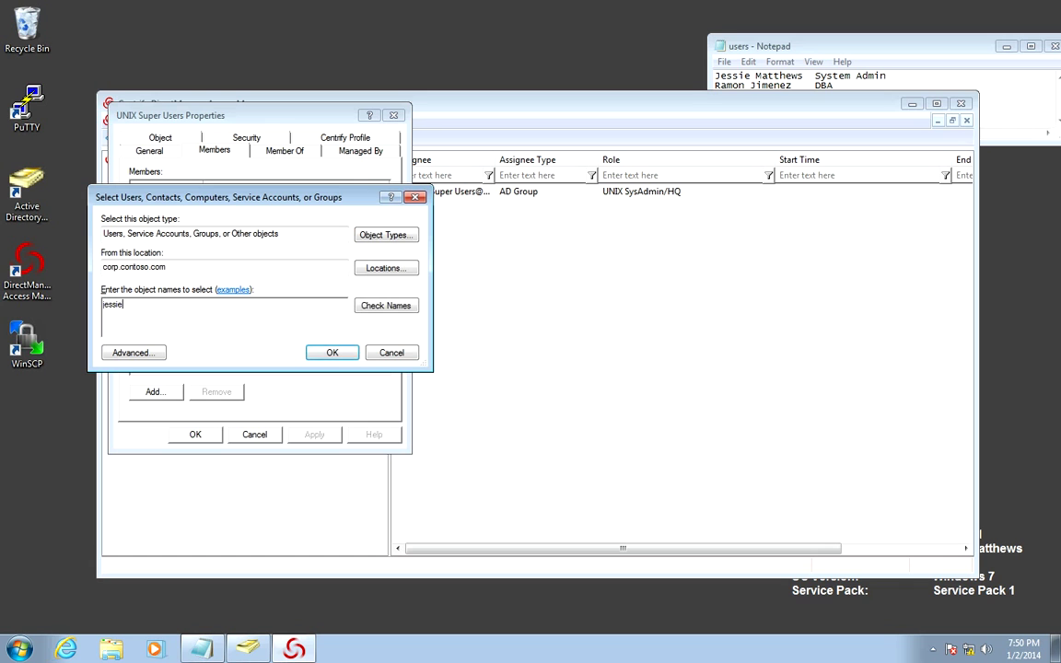
{"action": "key", "text": "ctrl+k"}
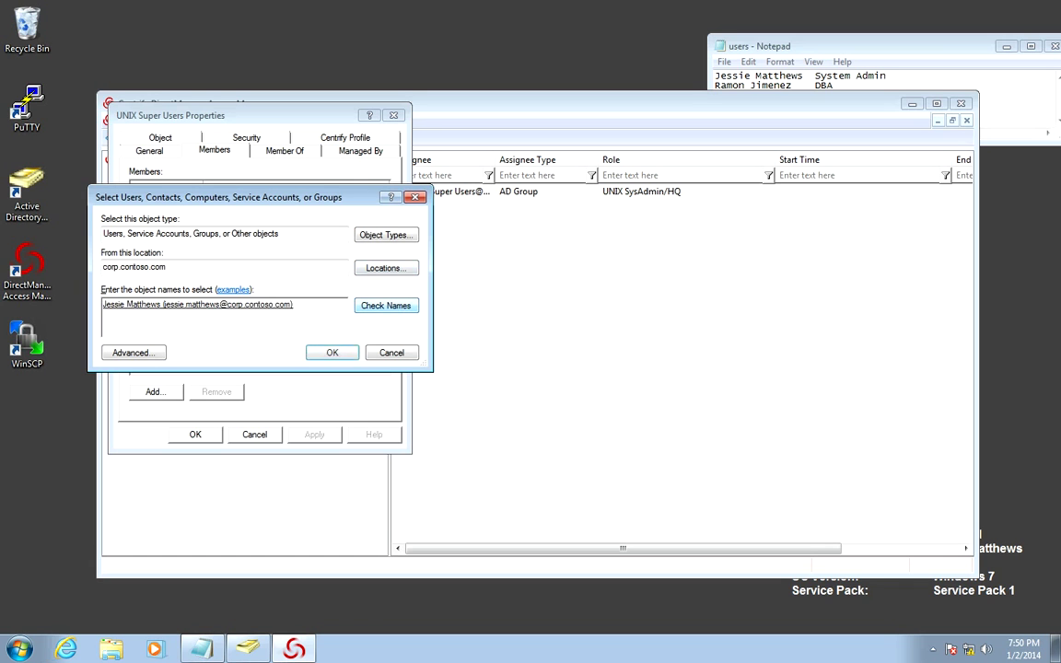
{"action": "key", "text": "Return"}
{"action": "key", "text": "Return"}
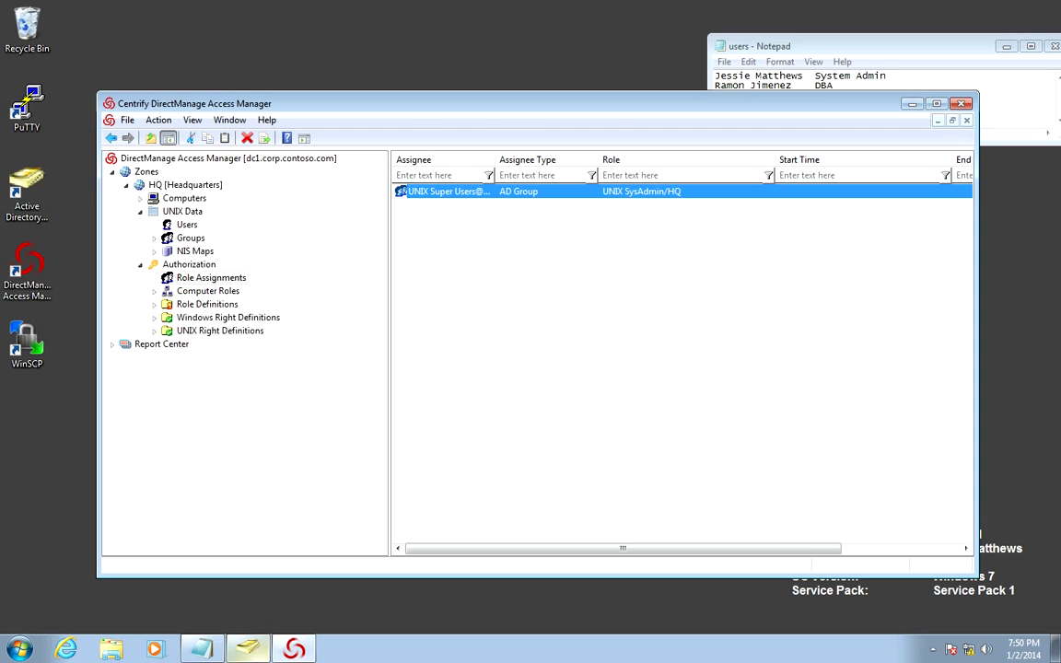
{"action": "key", "text": "alt+Tab"}
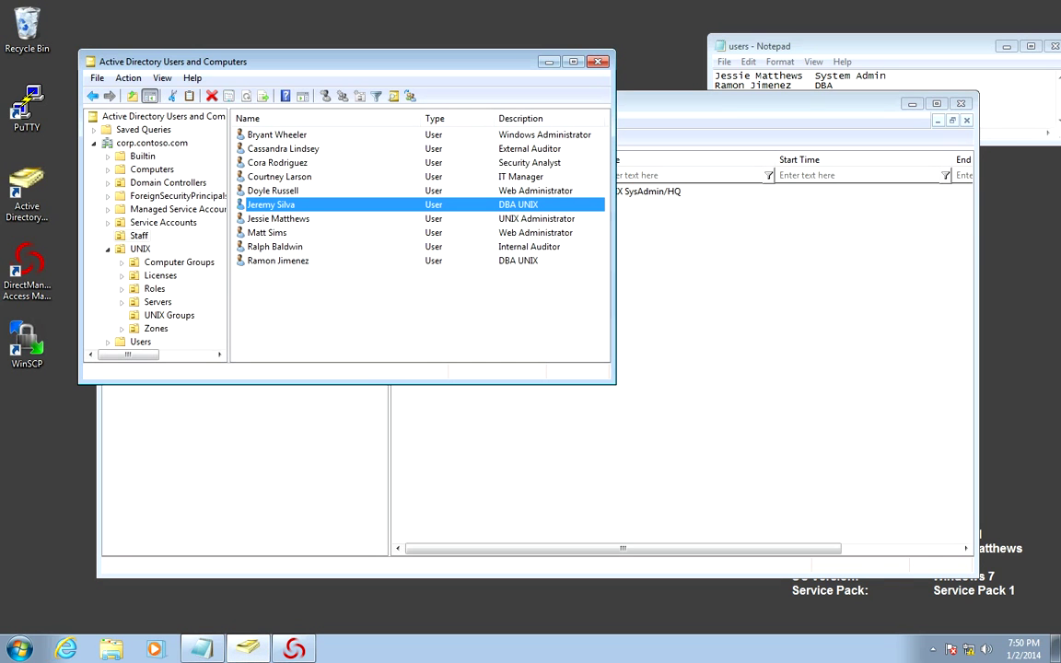
Enlarge the window and start an HQ zone profile for the last DBA UNIX user
{"action": "left_click_drag", "start_coordinate": [614, 383], "coordinate": [752, 474]}
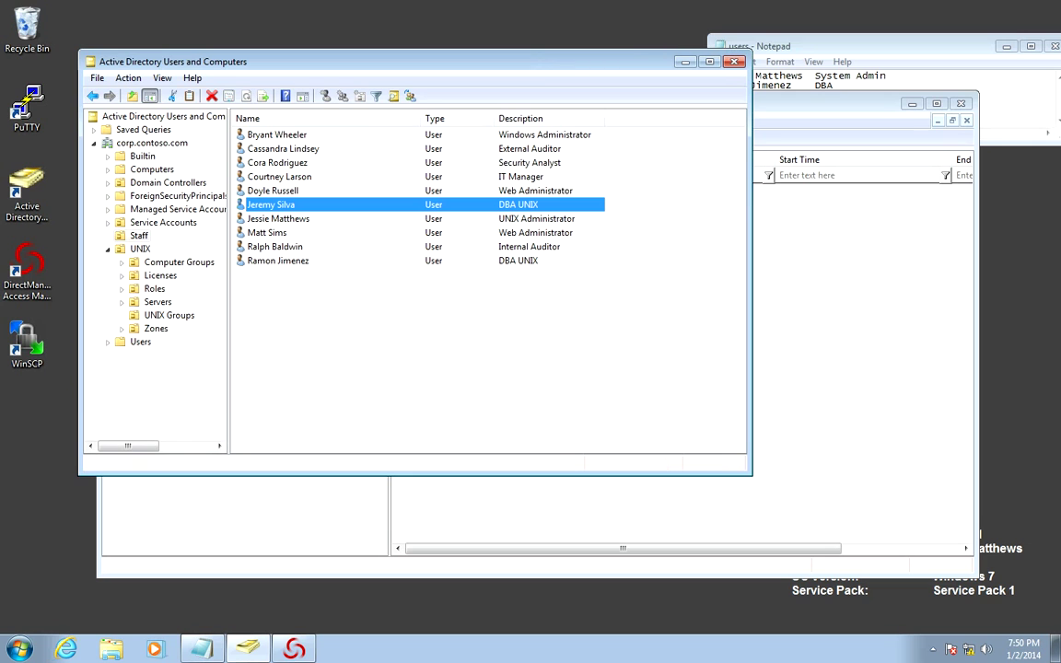
{"action": "double_click", "coordinate": [277, 260]}
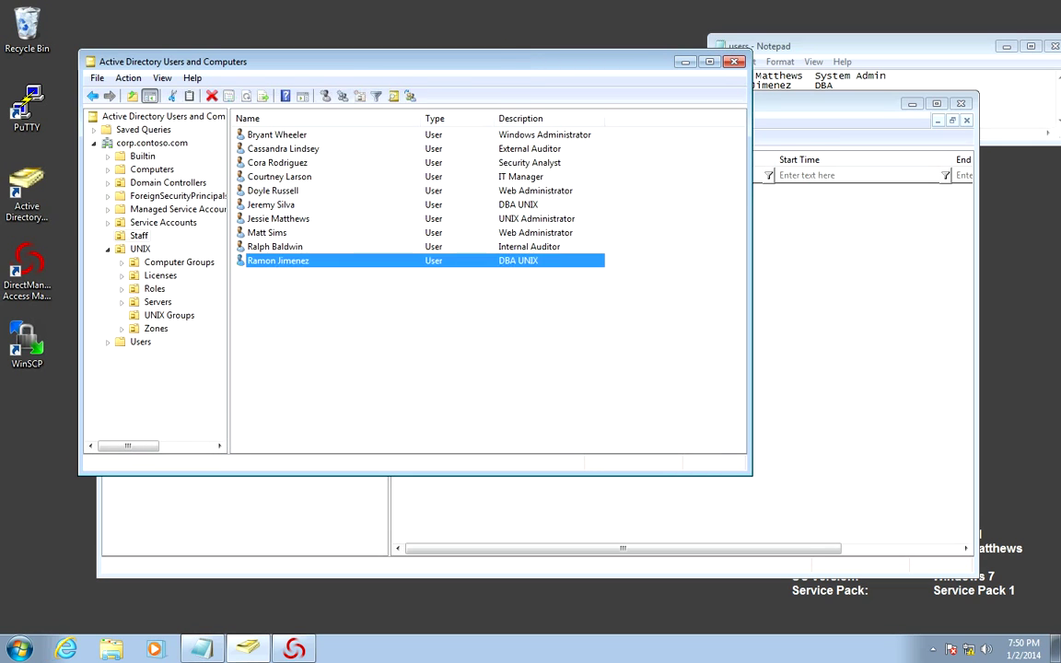
{"action": "left_click", "coordinate": [446, 77]}
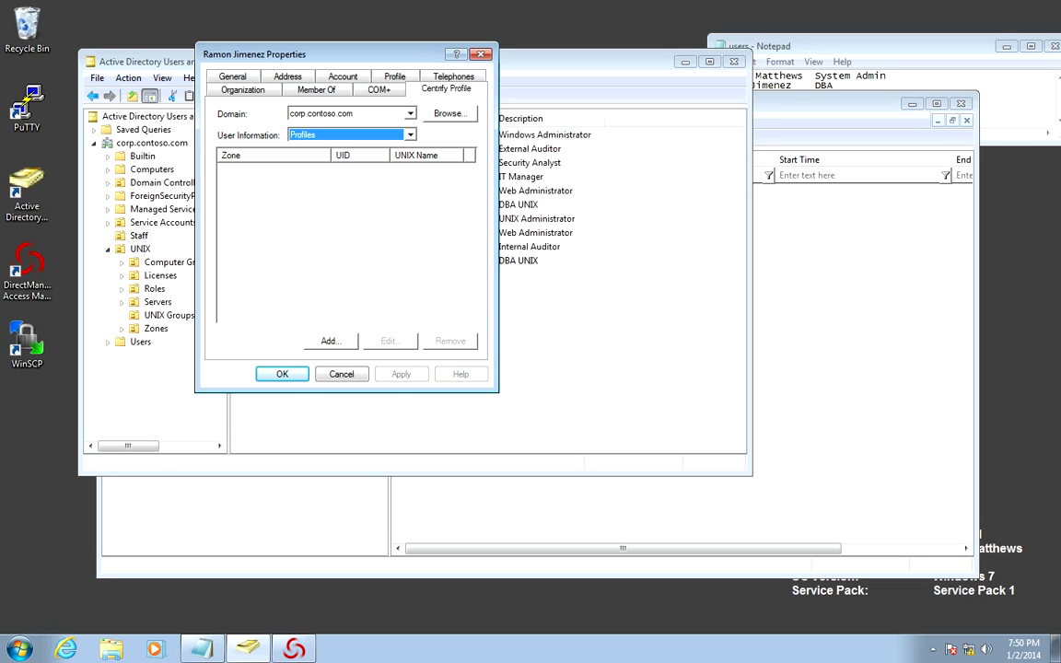
{"action": "key", "text": "alt+a"}
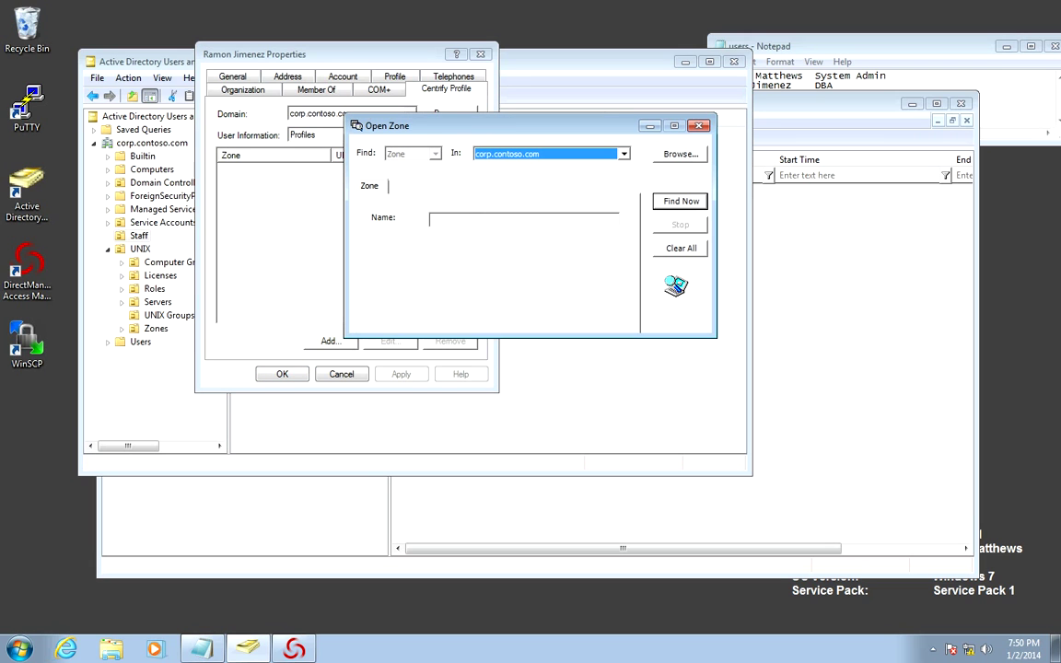
{"action": "key", "text": "Return"}
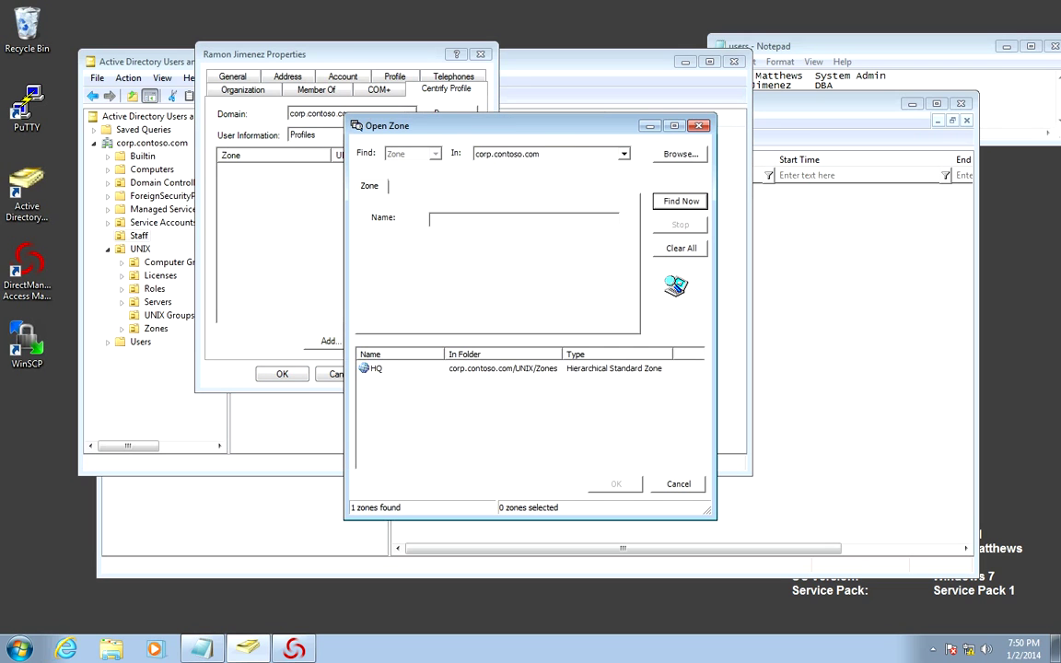
{"action": "key", "text": "Down"}
{"action": "key", "text": "Return"}
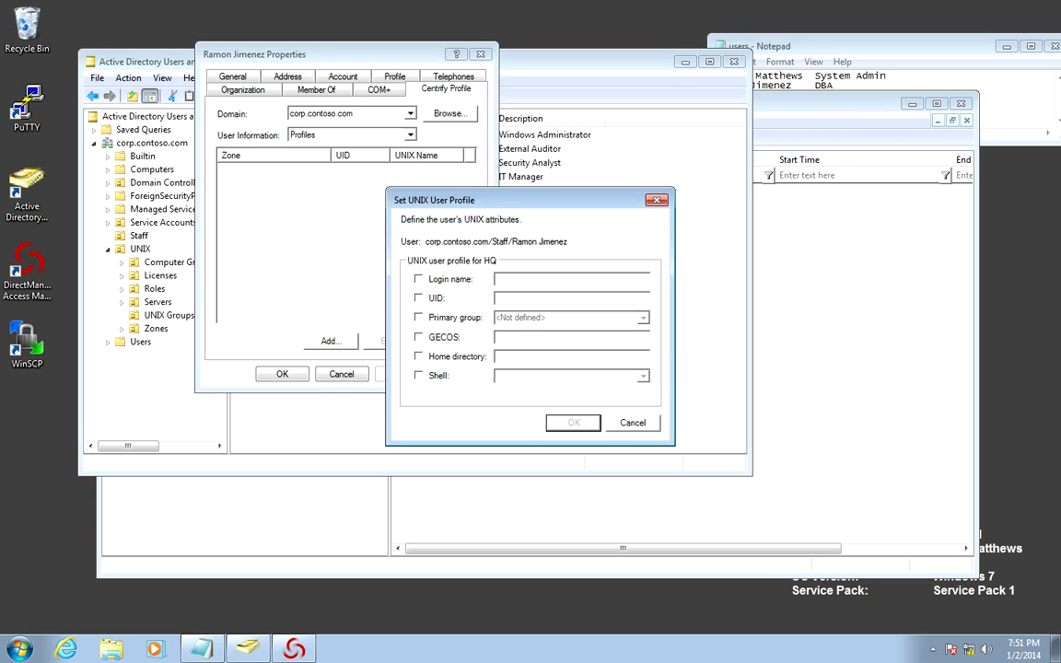
Enable all six UNIX profile attributes and shorten the login name's first-name part to an initial
{"action": "key", "text": "space"}
{"action": "key", "text": "Tab"}
{"action": "key", "text": "space"}
{"action": "key", "text": "Tab"}
{"action": "key", "text": "space"}
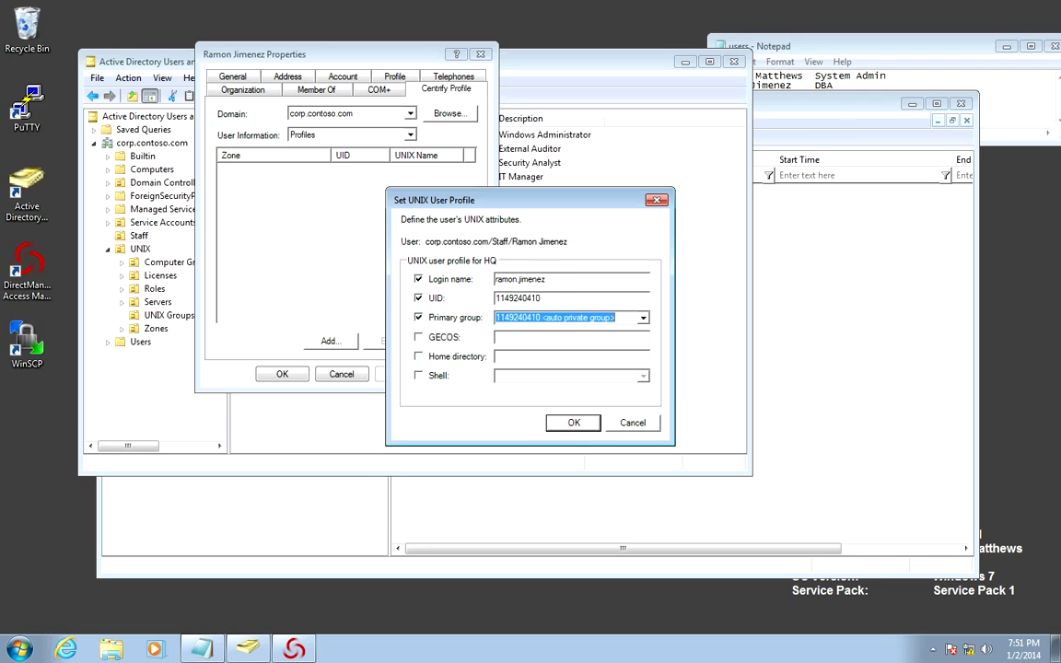
{"action": "key", "text": "Tab"}
{"action": "key", "text": "space"}
{"action": "key", "text": "Tab"}
{"action": "key", "text": "space"}
{"action": "key", "text": "Tab"}
{"action": "key", "text": "space"}
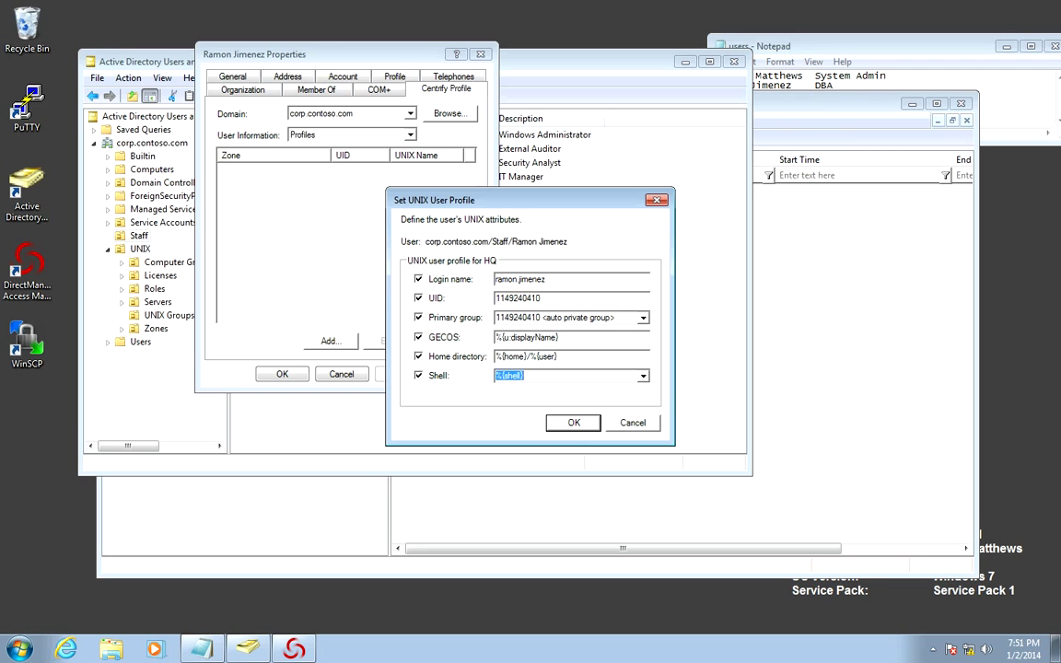
{"action": "key", "text": "Tab"}
{"action": "key", "text": "Tab"}
{"action": "key", "text": "Tab"}
{"action": "key", "text": "Tab"}
{"action": "key", "text": "ctrl+shift+Left"}
{"action": "type", "text": "r"}
Save the HQ UNIX profile and reopen the DBA user's group memberships
{"action": "key", "text": "Return"}
{"action": "key", "text": "Return"}
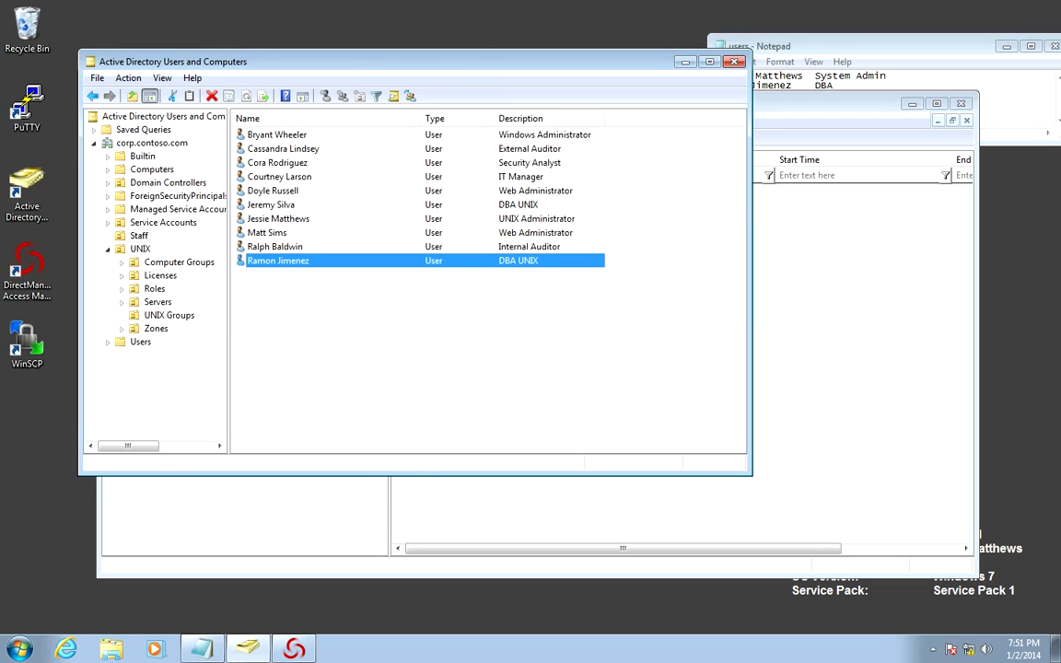
{"action": "key", "text": "shift+F10"}
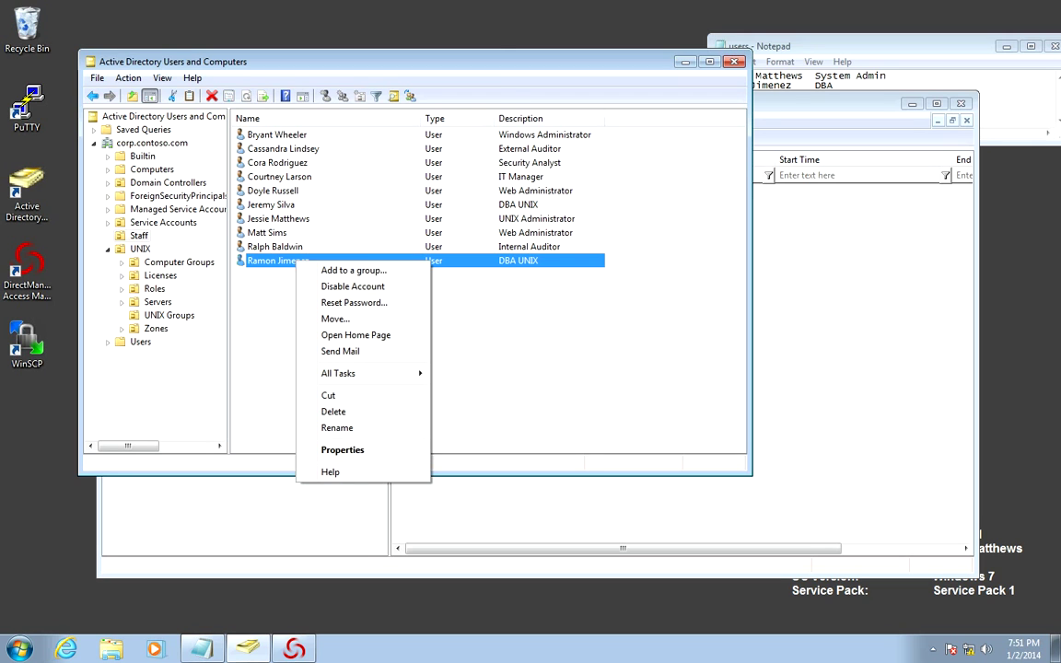
{"action": "key", "text": "r"}
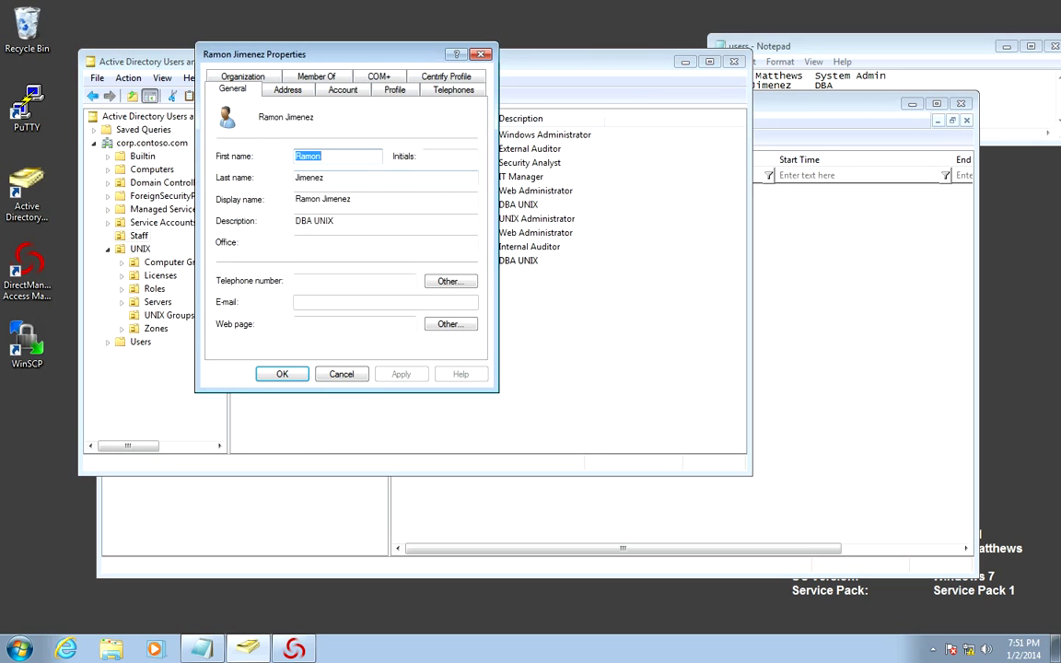
{"action": "key", "text": "ctrl+shift+Tab"}
{"action": "key", "text": "ctrl+shift+Tab"}
{"action": "key", "text": "ctrl+shift+Tab"}
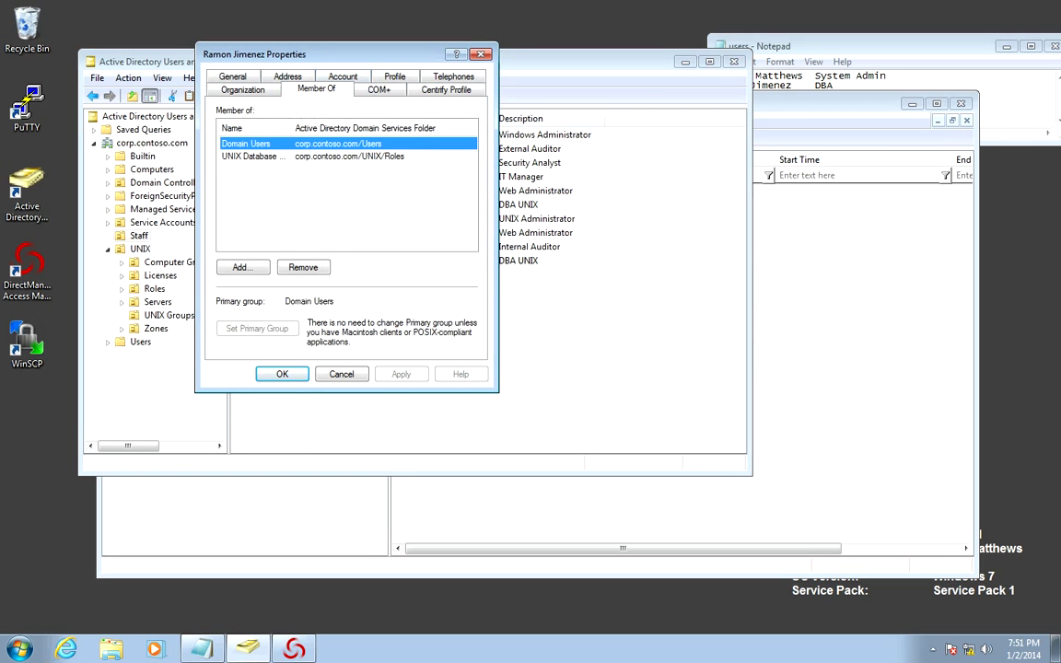
Add the user to UNIX Database Server Users via a 'unix' search and close the properties
{"action": "key", "text": "Tab"}
{"action": "key", "text": "Return"}
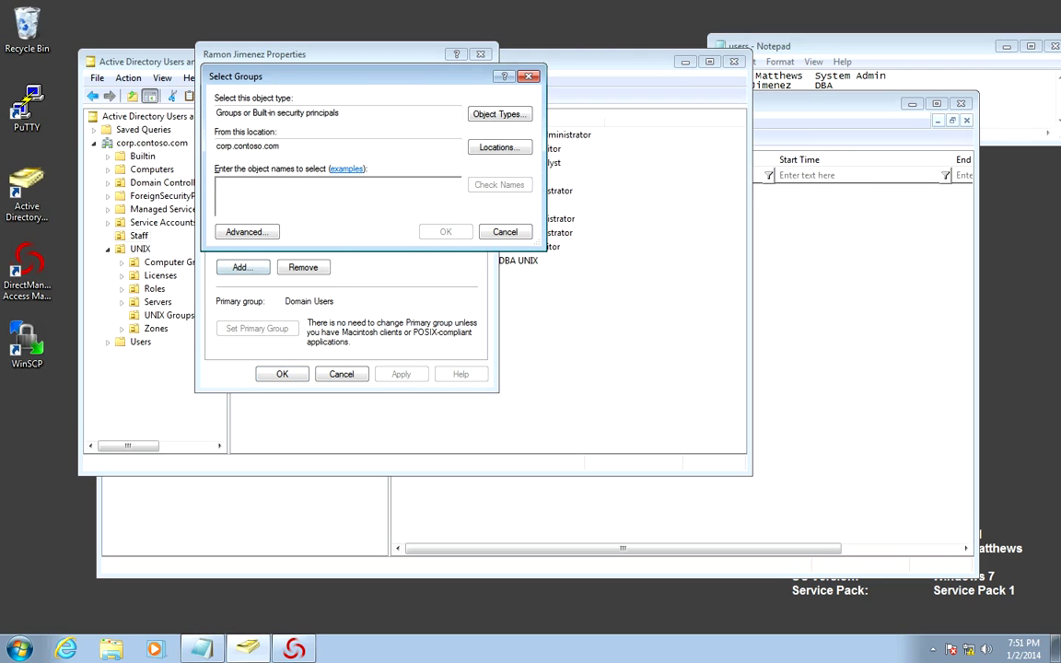
{"action": "type", "text": "unix"}
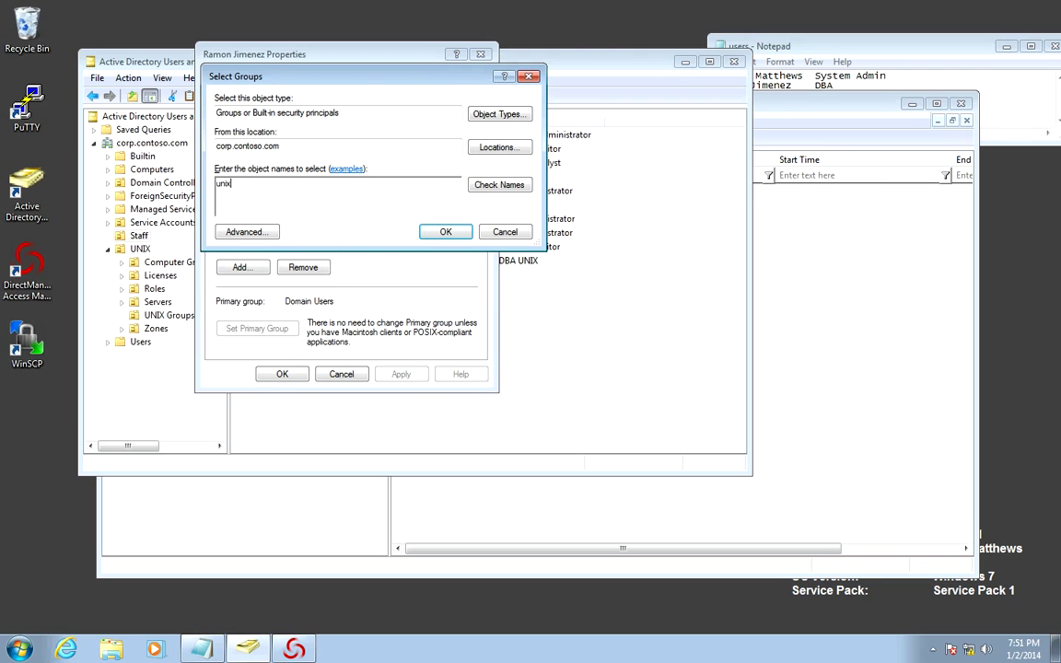
{"action": "key", "text": "Return"}
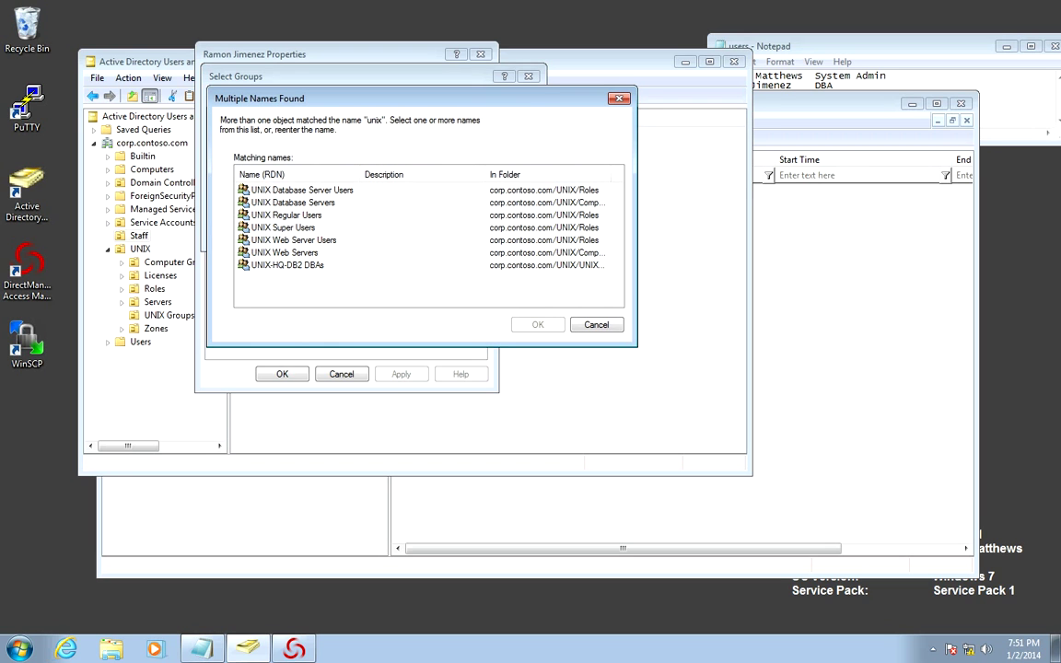
{"action": "key", "text": "Down"}
{"action": "key", "text": "Return"}
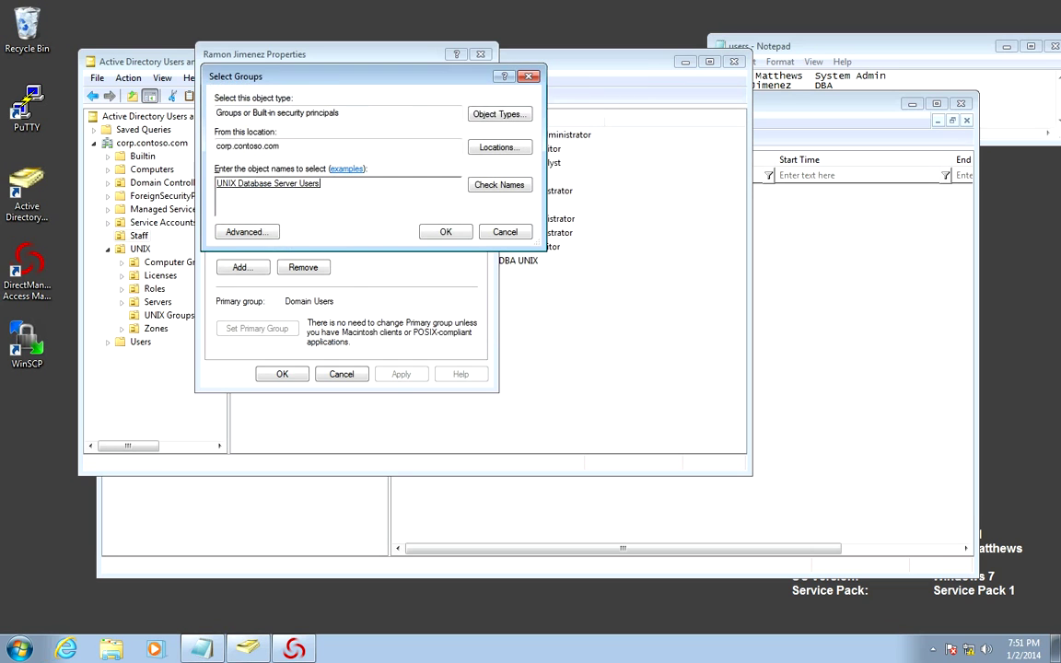
{"action": "key", "text": "Return"}
{"action": "key", "text": "Return"}
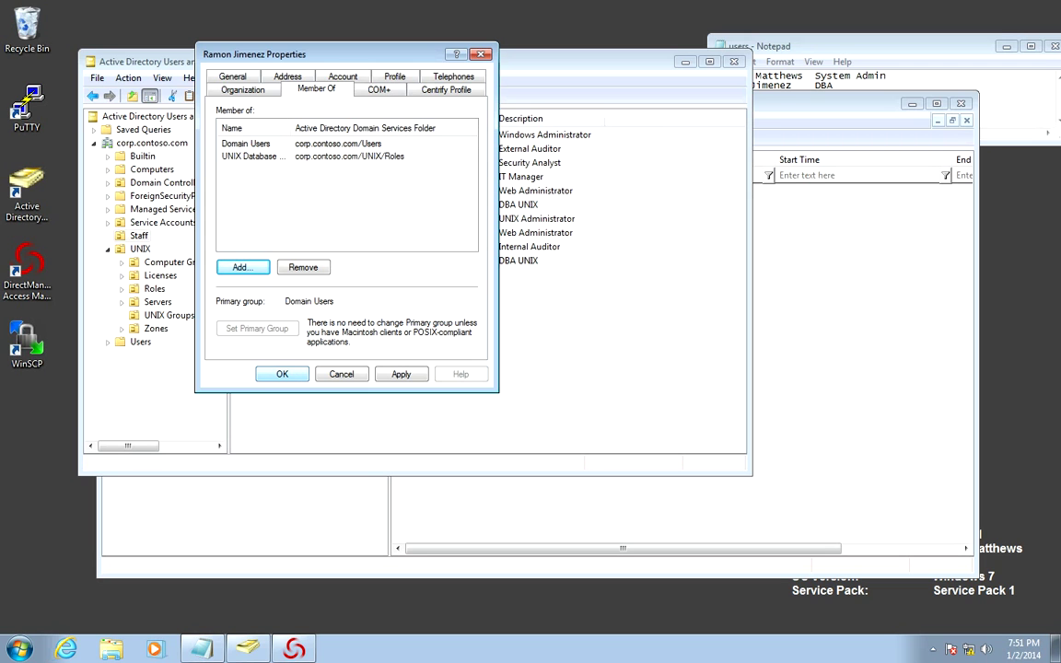
{"action": "key", "text": "Escape"}
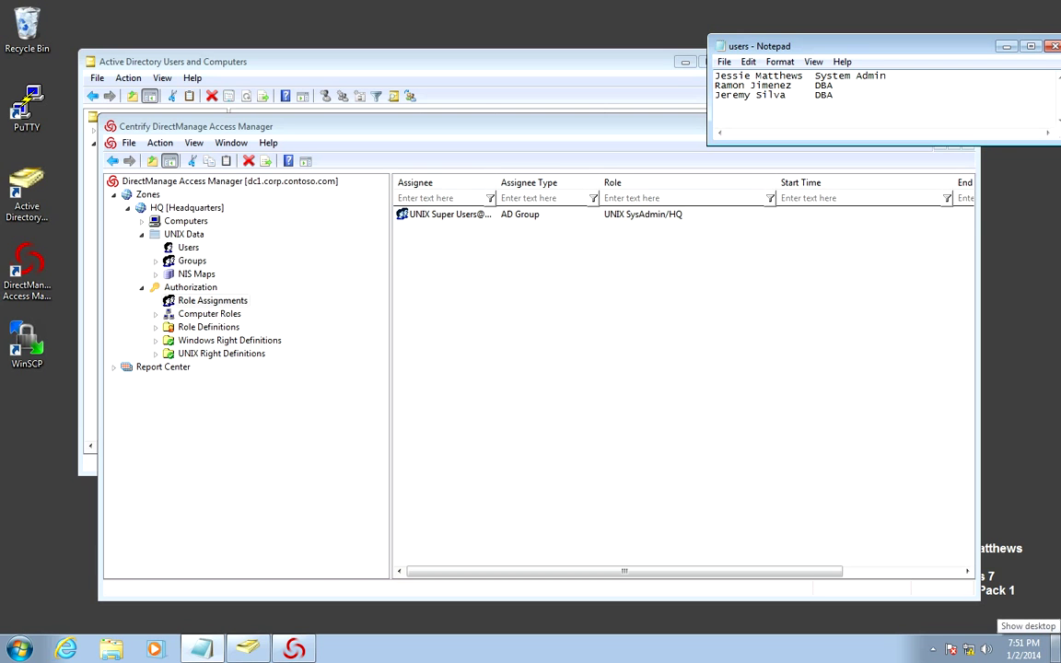
Launch PuTTY and open the saved cen1 SSH session
{"action": "left_click", "coordinate": [1055, 648]}
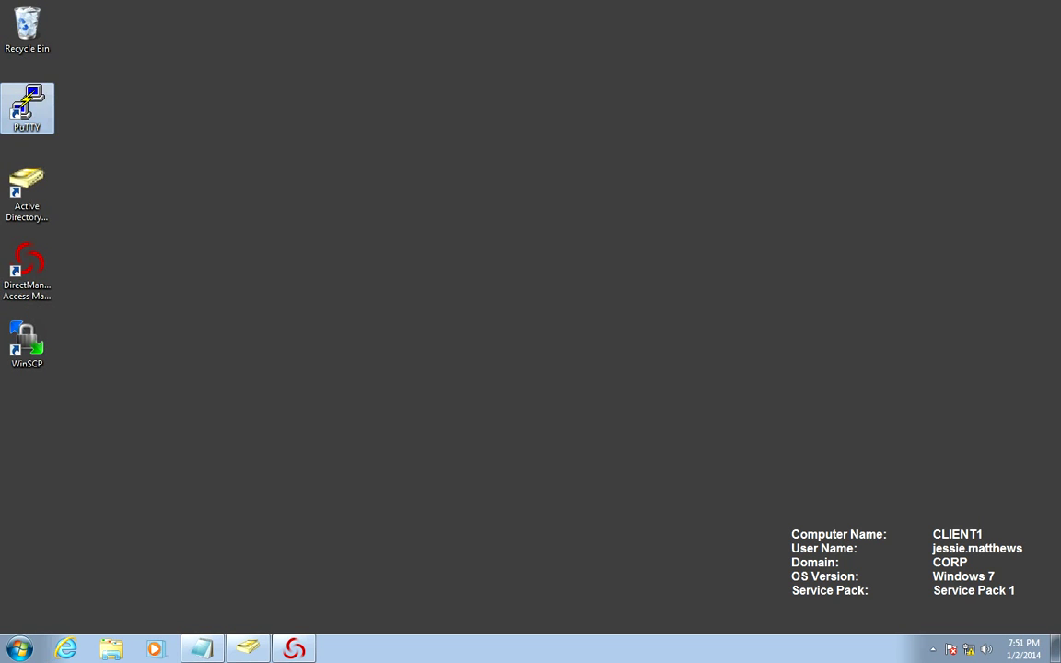
{"action": "right_click", "coordinate": [33, 120]}
{"action": "left_click", "coordinate": [69, 129]}
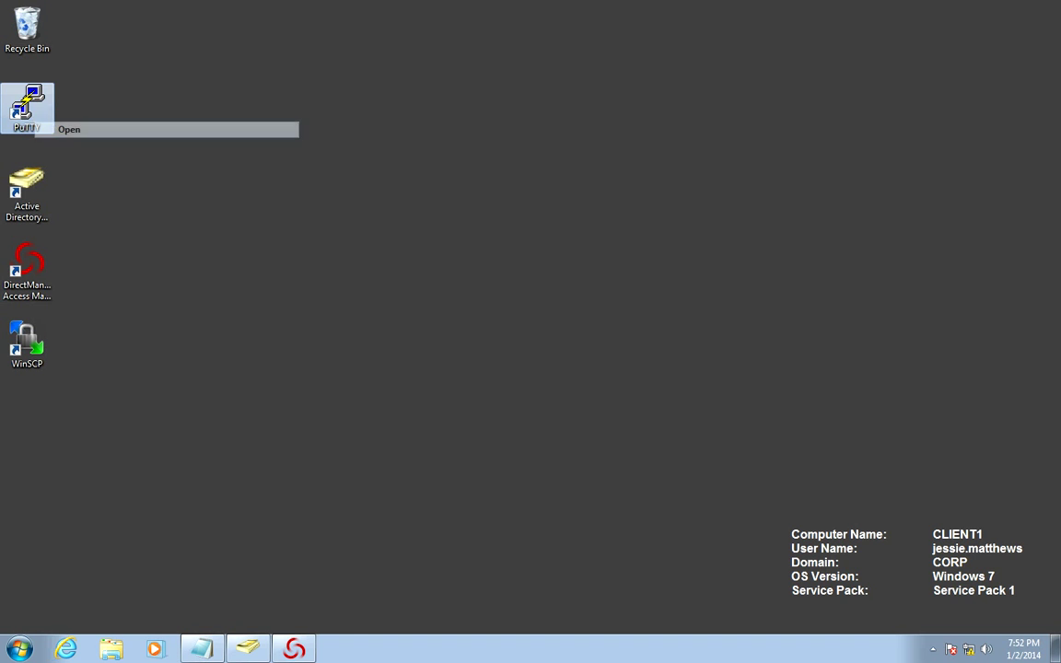
{"action": "left_click", "coordinate": [497, 355]}
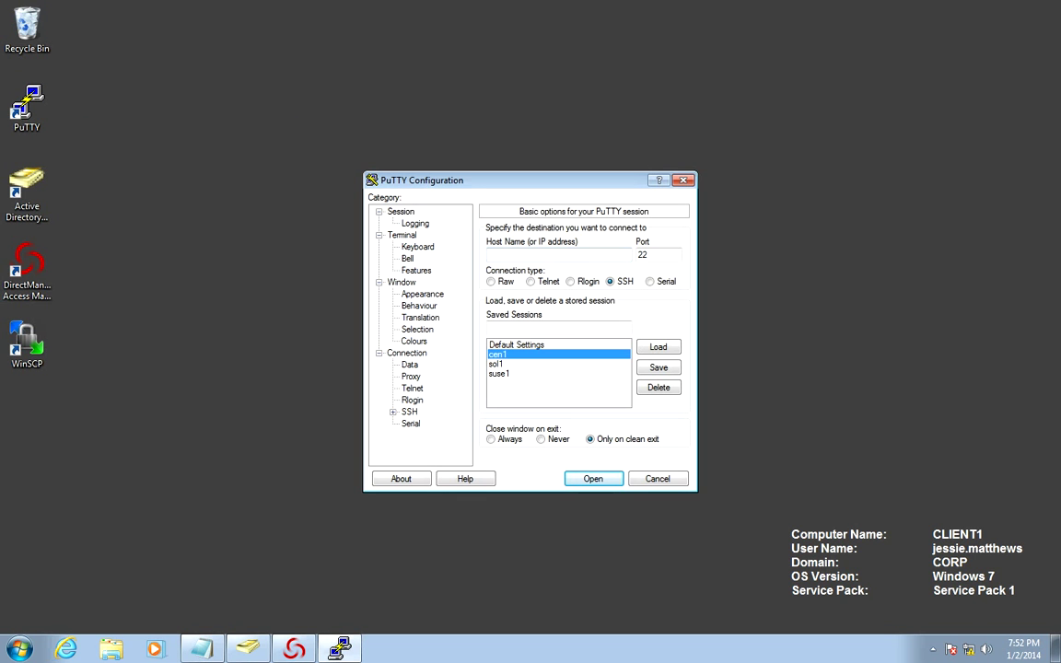
{"action": "key", "text": "Return"}
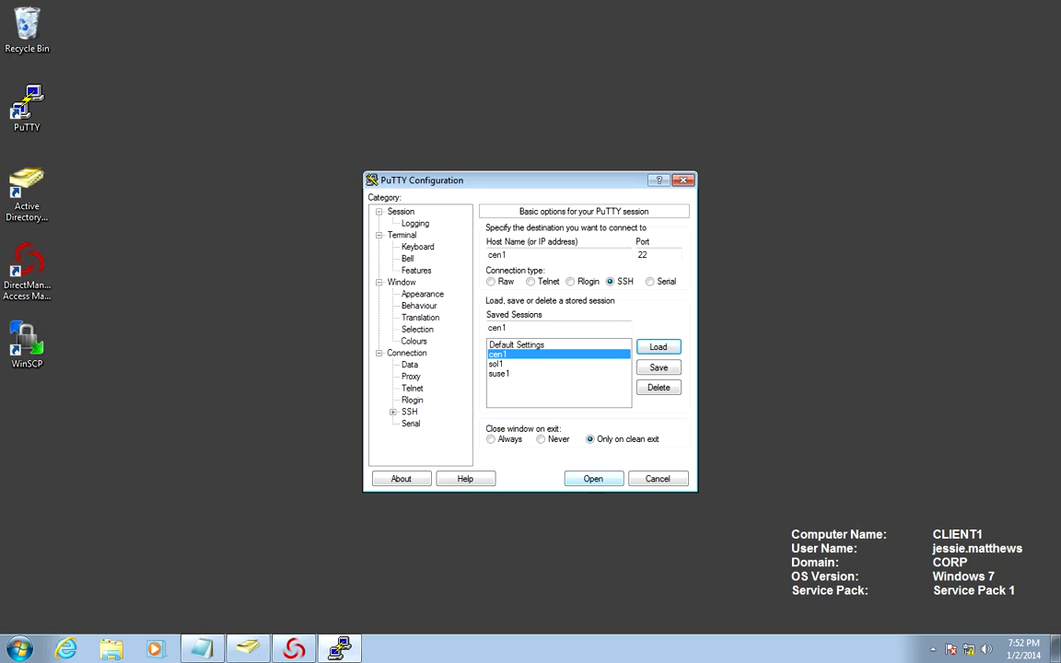
{"action": "key", "text": "Return"}
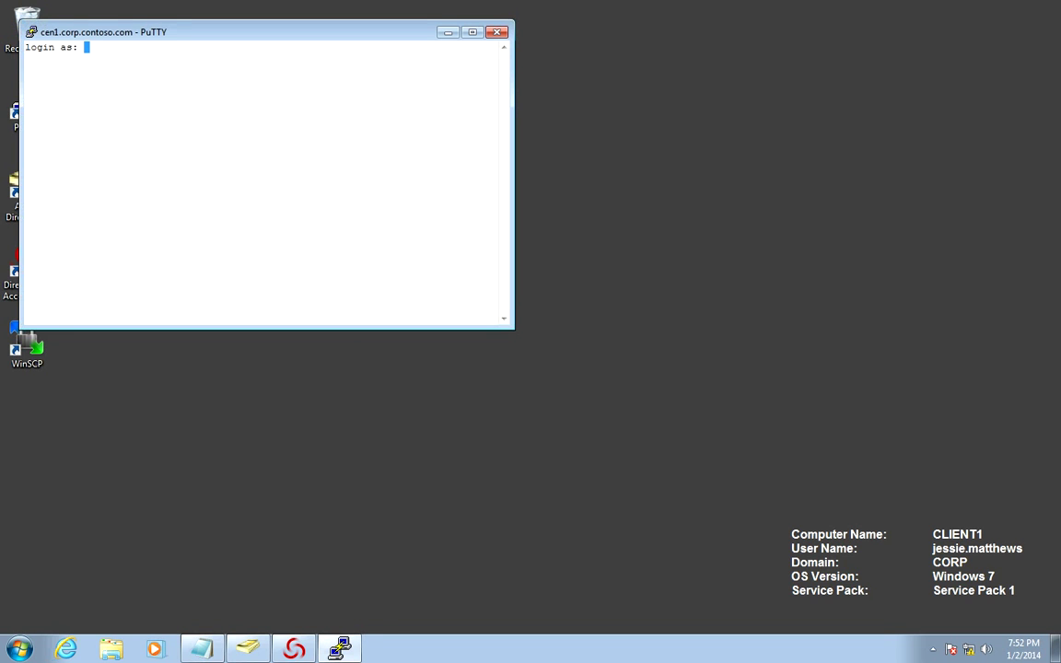
Log in to cen1 with the account's login name and password
{"action": "type", "text": "centrifying"}
{"action": "key", "text": "Return"}
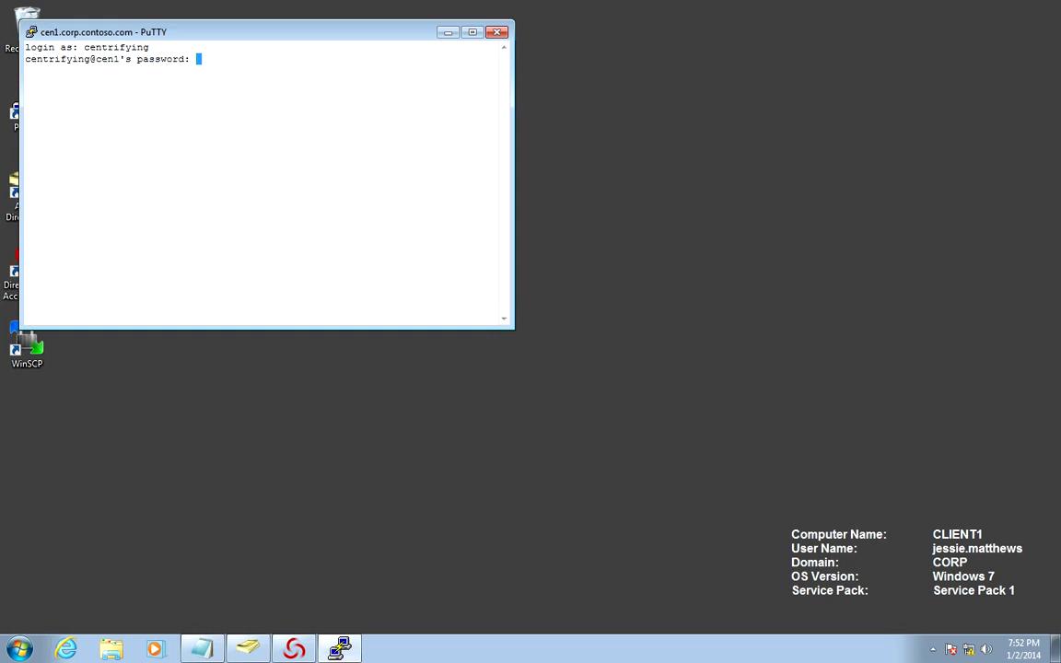
{"action": "key", "text": "Return"}
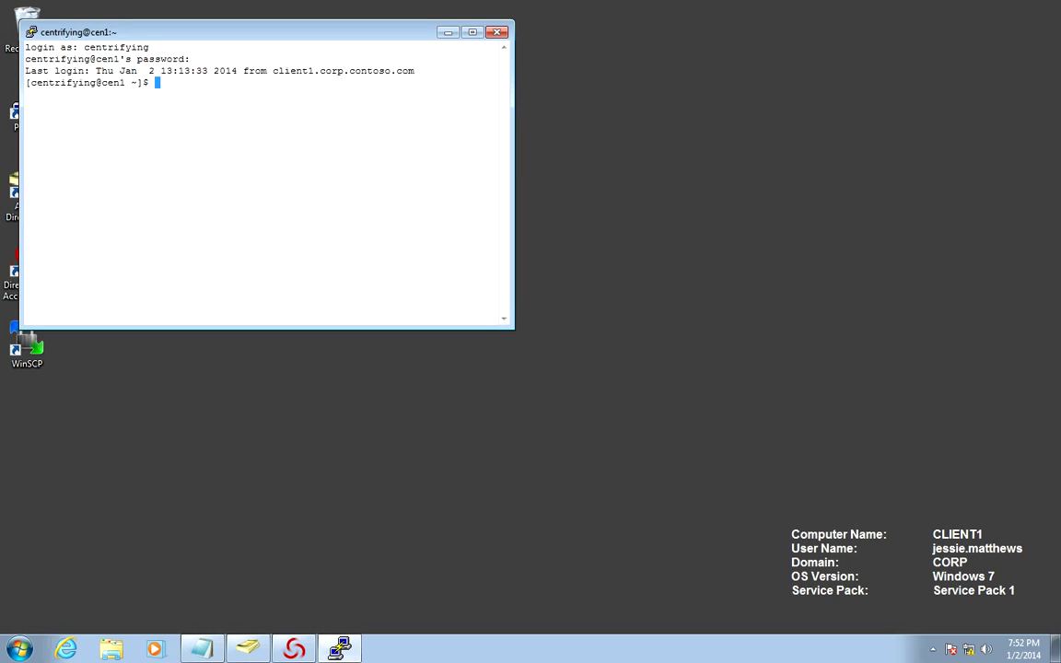
Enlarge the terminal and try 'kinit administrator', which isn't found
{"action": "left_click_drag", "start_coordinate": [513, 328], "coordinate": [679, 411]}
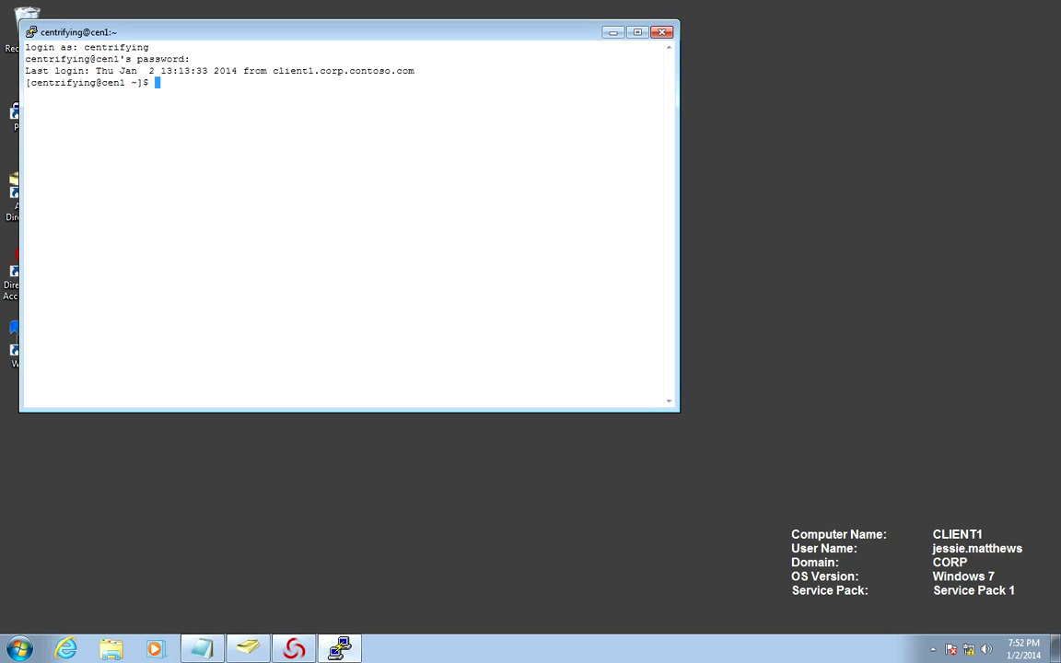
{"action": "type", "text": "kinit administrator"}
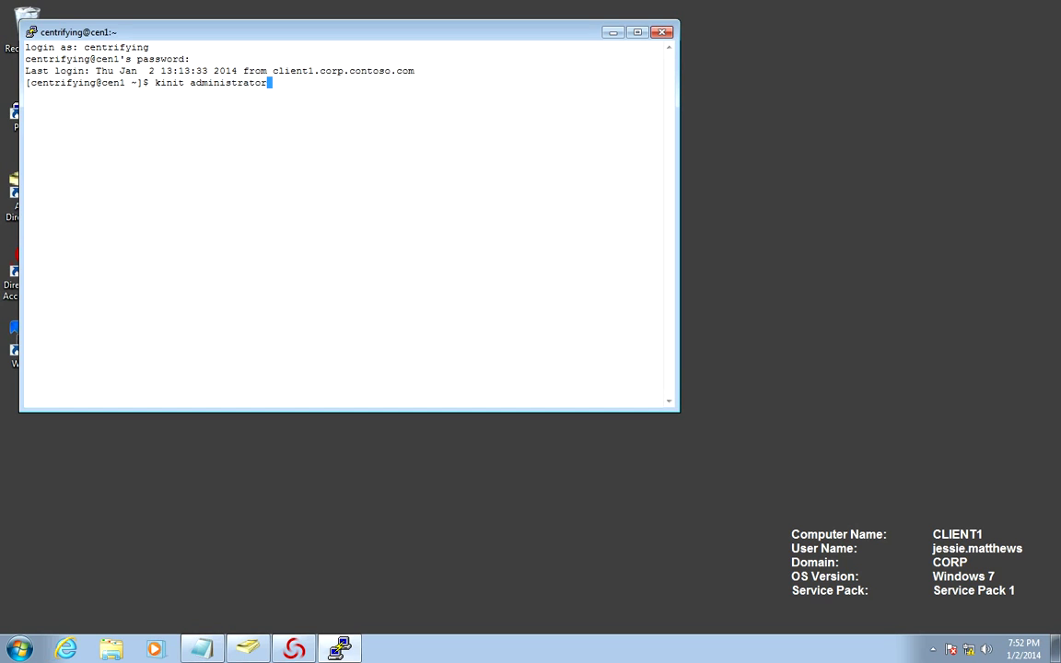
{"action": "key", "text": "Return"}
Rerun kinit from /usr/share/centrifydc/kerberos/bin/ and enter the administrator password
{"action": "key", "text": "Up"}
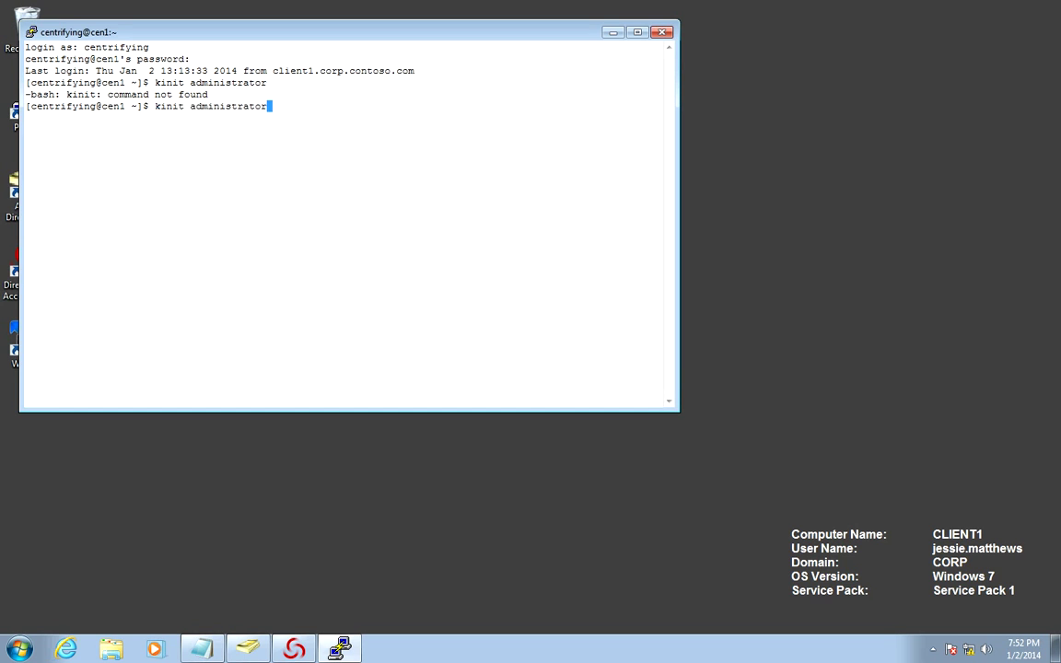
{"action": "key", "text": "Left"}
{"action": "key", "text": "Left"}
{"action": "key", "text": "Left"}
{"action": "key", "text": "Left"}
{"action": "key", "text": "Left"}
{"action": "key", "text": "Left"}
{"action": "key", "text": "Left"}
{"action": "key", "text": "Left"}
{"action": "key", "text": "Left"}
{"action": "key", "text": "Left"}
{"action": "key", "text": "Left"}
{"action": "key", "text": "Left"}
{"action": "key", "text": "Left"}
{"action": "key", "text": "Left"}
{"action": "key", "text": "Left"}
{"action": "key", "text": "Left"}
{"action": "key", "text": "Left"}
{"action": "key", "text": "Left"}
{"action": "key", "text": "Left"}
{"action": "type", "text": "/usr/share/"}
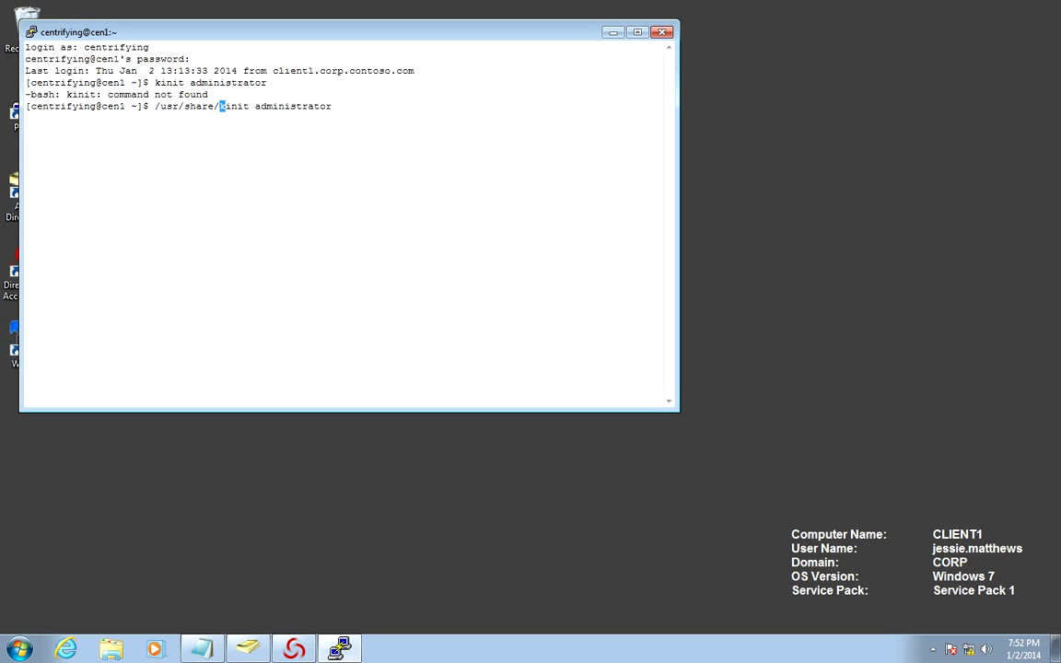
{"action": "type", "text": "centrifydc/kerberos/"}
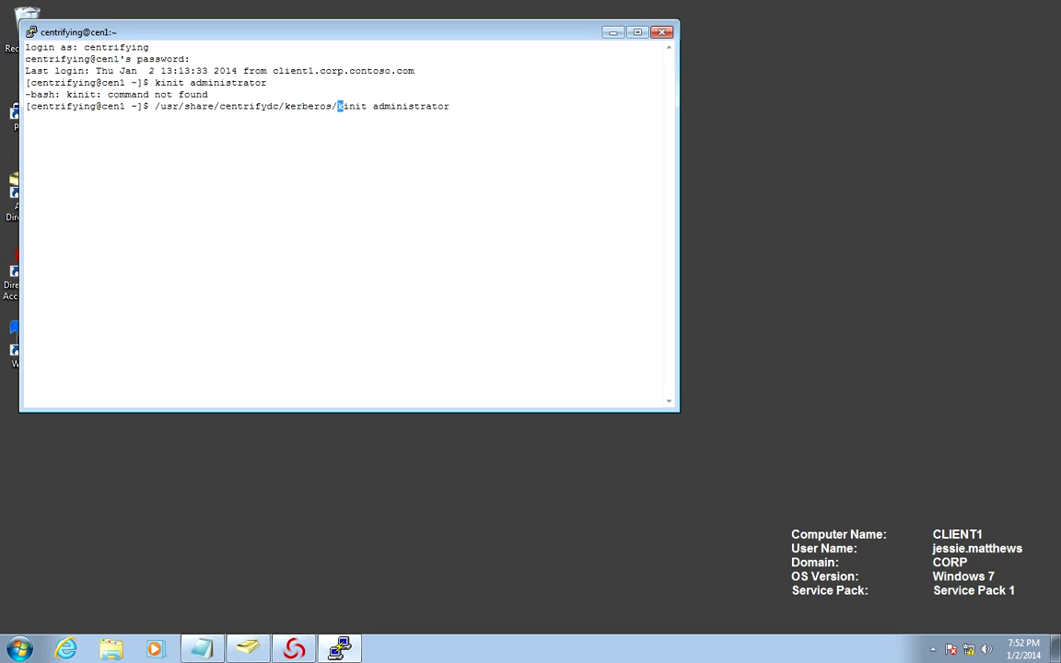
{"action": "type", "text": "bin/"}
{"action": "type", "text": "/"}
{"action": "key", "text": "Return"}
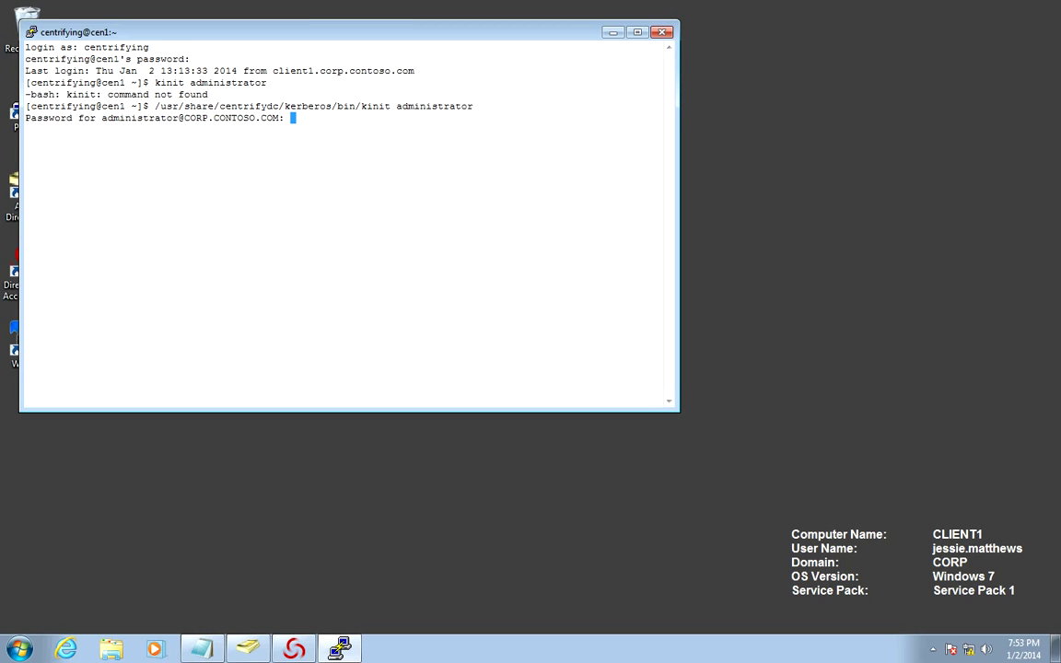
{"action": "key", "text": "Return"}
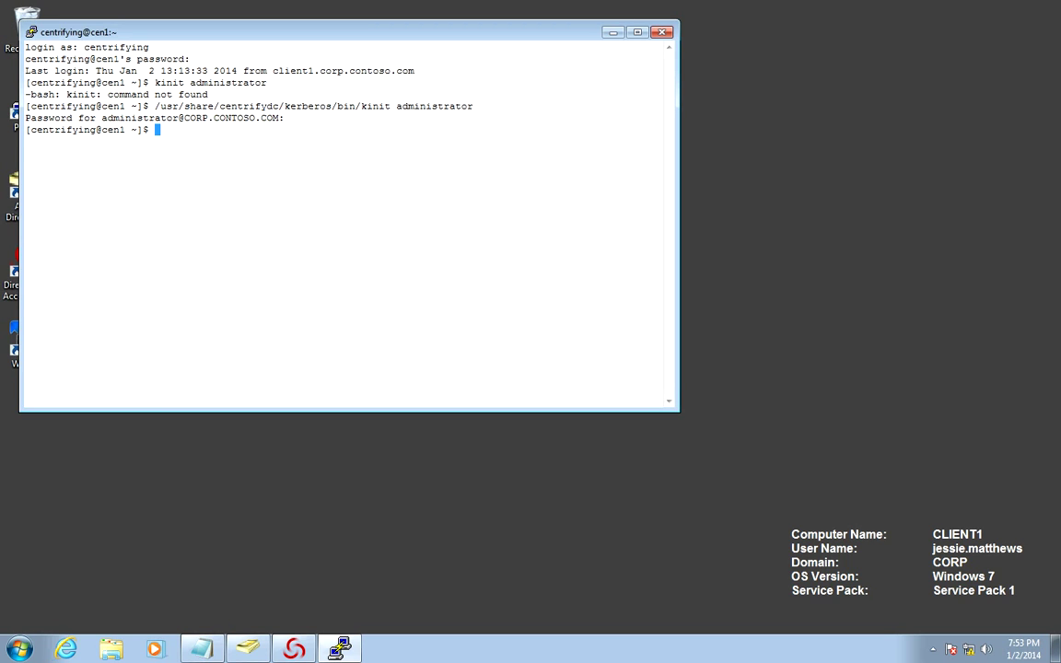
Launch adedit and bind it to the corp.contoso.com domain
{"action": "type", "text": "adedit"}
{"action": "key", "text": "Return"}
{"action": "type", "text": "bind corp.contsoo"}
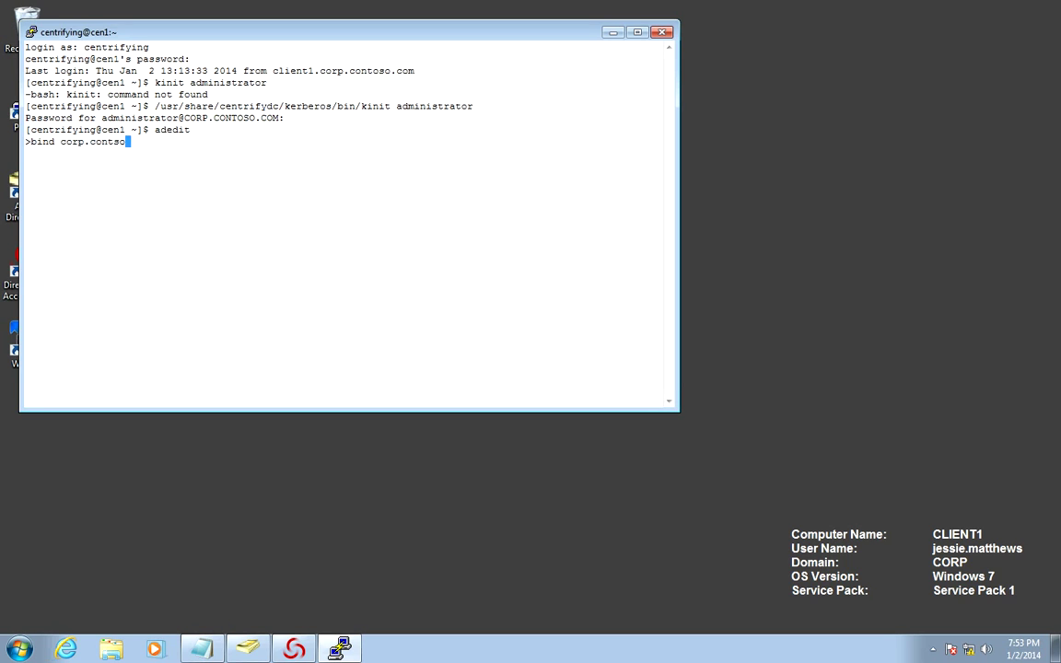
{"action": "key", "text": "BackSpace"}
{"action": "key", "text": "BackSpace"}
{"action": "key", "text": "BackSpace"}
{"action": "type", "text": ".com"}
{"action": "key", "text": "Return"}
Select the HQ zone "cn=HQ,ou=Zones,ou=UNIX,dc=corp,dc=contoso,dc=com" in adedit
{"action": "type", "text": "select_zone \""}
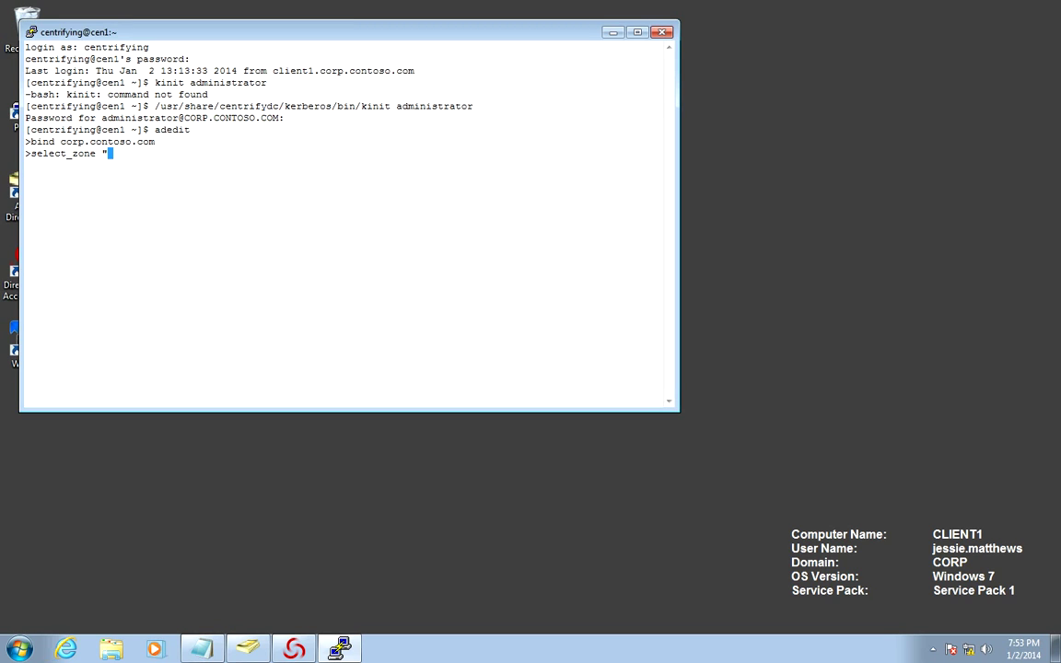
{"action": "type", "text": "cn=HQ,ou=Zones,ou=UNIX,"}
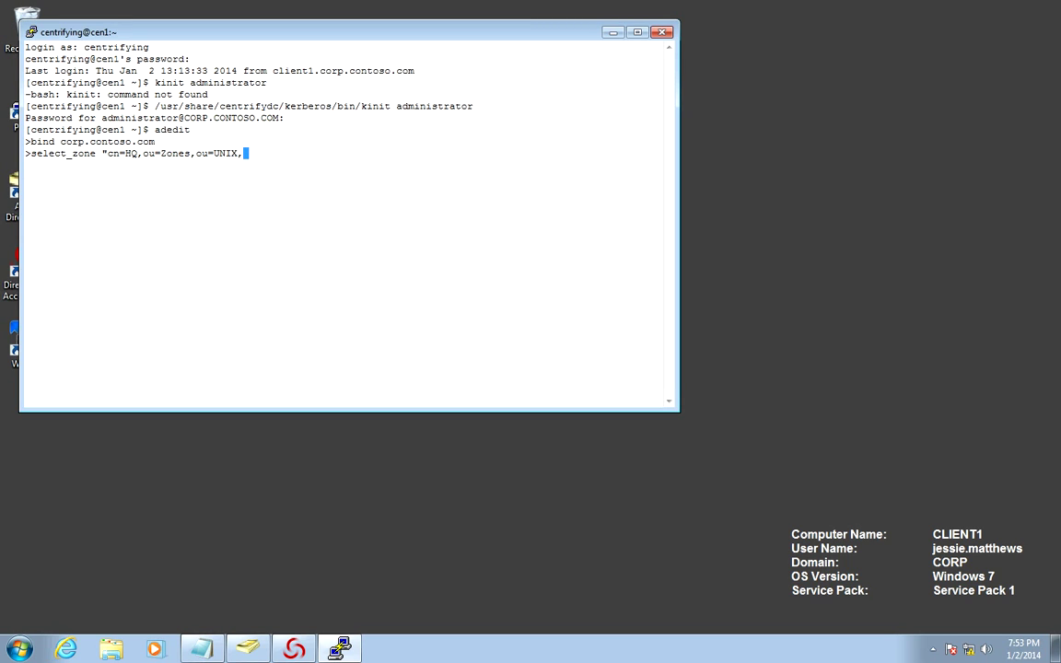
{"action": "type", "text": "dc=corp,dc=contoso,dc="}
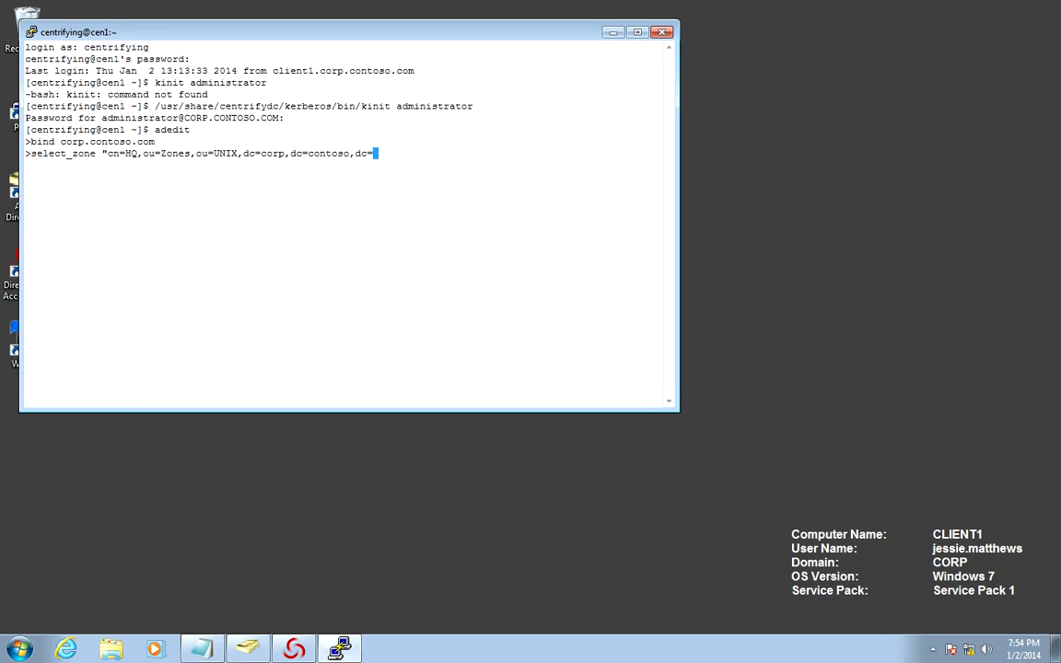
{"action": "type", "text": "com\""}
{"action": "key", "text": "Return"}
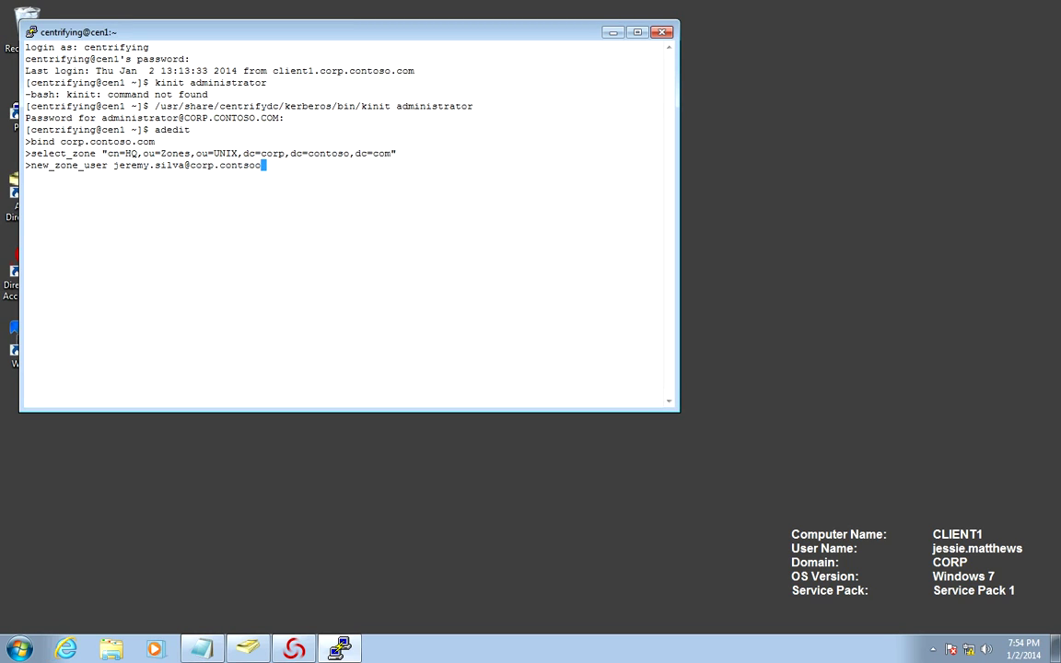
Create the new employee's HQ zone user and give it a shortened UNIX login name
{"action": "key", "text": "Return"}
{"action": "type", "text": "ser"}
{"action": "type", "text": "_zone_"}
{"action": "type", "text": "user_fie"}
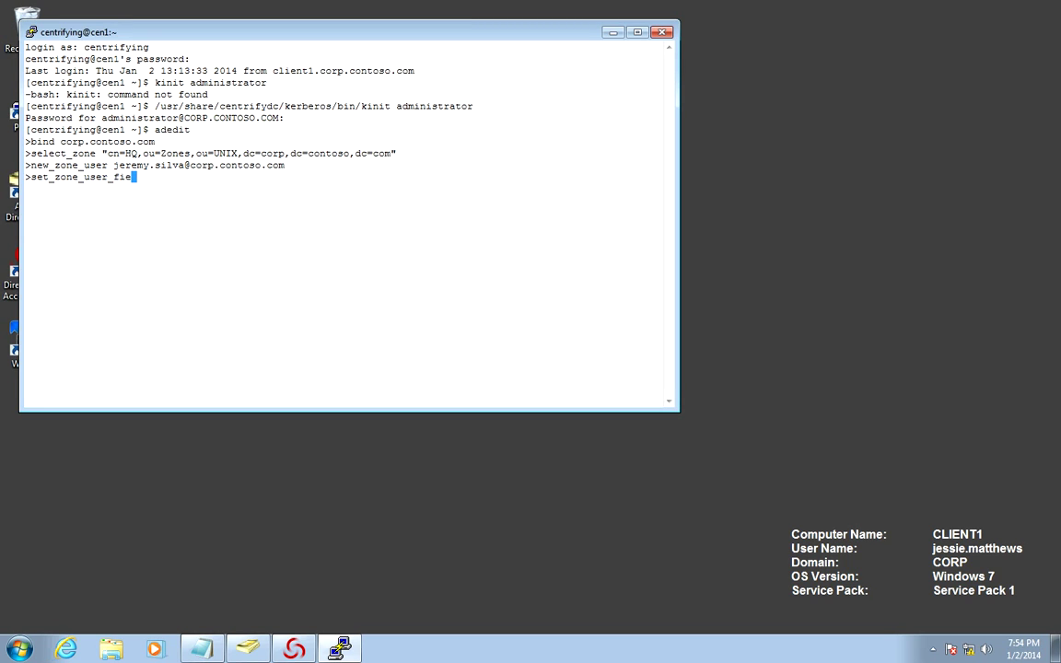
{"action": "key", "text": "Return"}
Set the zone user's UID and GID both to 0x8000000
{"action": "type", "text": "sz"}
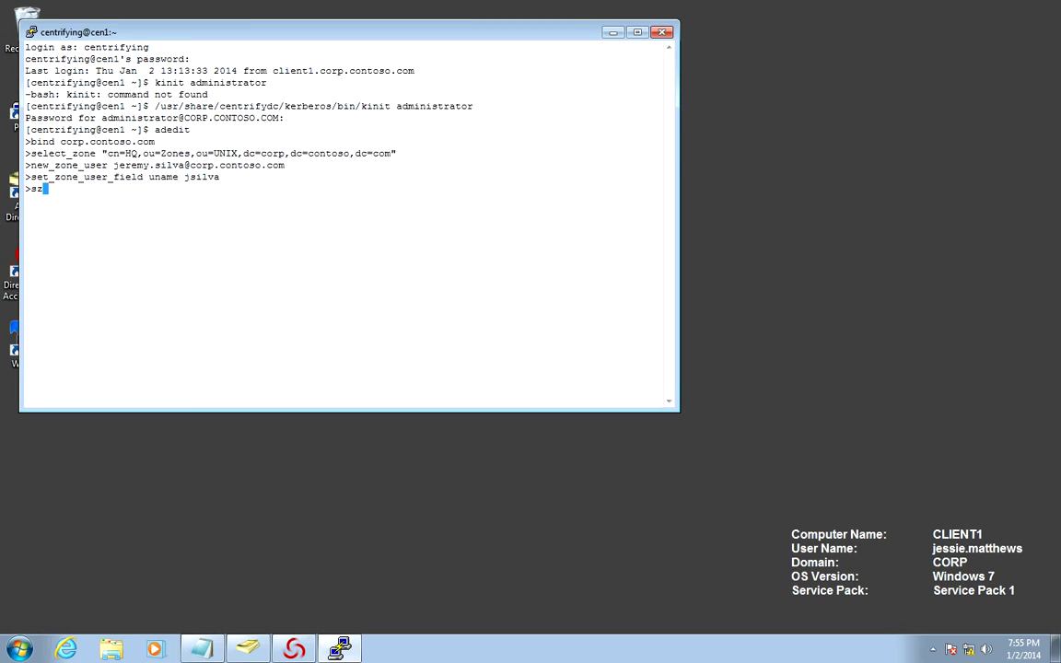
{"action": "type", "text": "uf uid 0x8000000"}
{"action": "key", "text": "Return"}
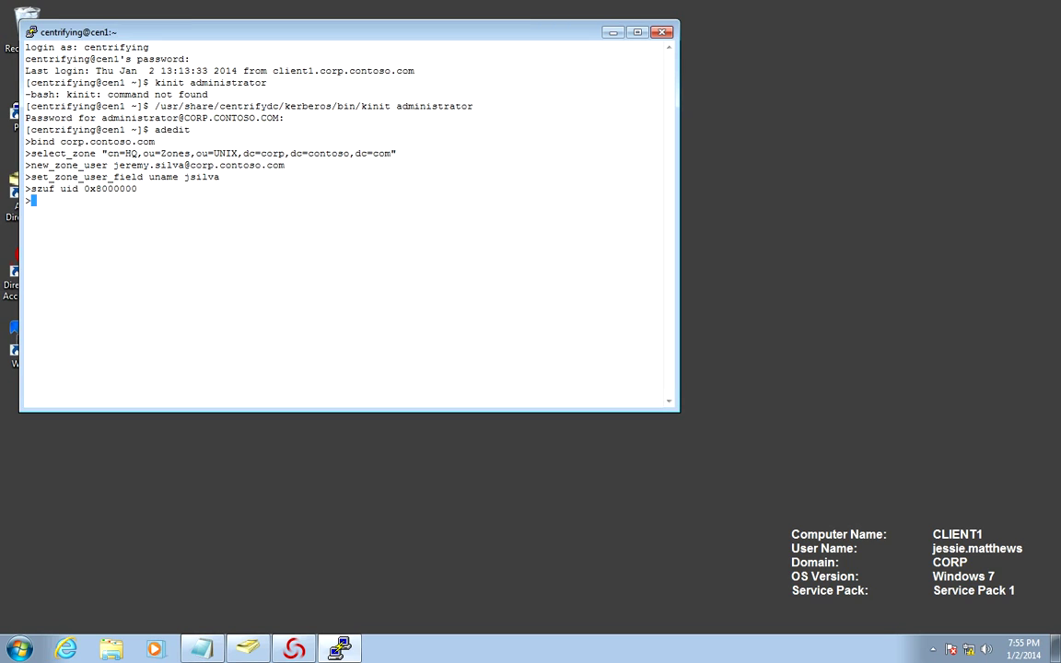
{"action": "key", "text": "Up"}
{"action": "key", "text": "Left"}
{"action": "key", "text": "Left"}
{"action": "key", "text": "Left"}
{"action": "key", "text": "Left"}
{"action": "key", "text": "Left"}
{"action": "key", "text": "Left"}
{"action": "key", "text": "Left"}
{"action": "key", "text": "Left"}
{"action": "key", "text": "Left"}
{"action": "key", "text": "Left"}
{"action": "key", "text": "Left"}
{"action": "key", "text": "Left"}
{"action": "type", "text": "gid"}
{"action": "key", "text": "Delete"}
{"action": "key", "text": "Delete"}
{"action": "key", "text": "BackSpace"}
{"action": "key", "text": "BackSpace"}
{"action": "key", "text": "Delete"}
{"action": "key", "text": "Delete"}
{"action": "key", "text": "Delete"}
{"action": "key", "text": "Return"}
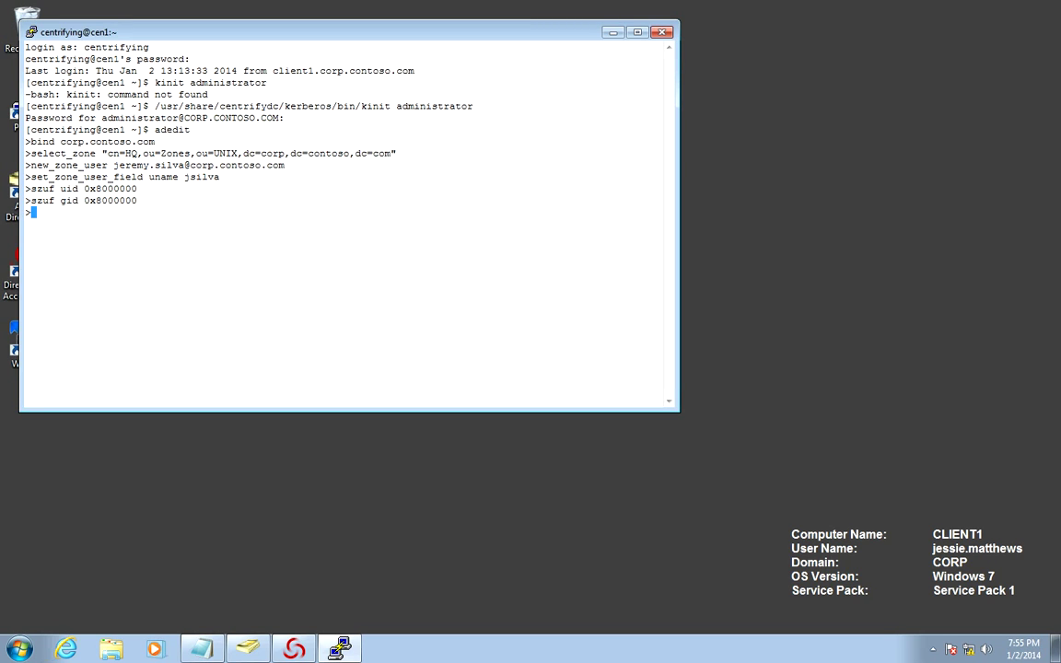
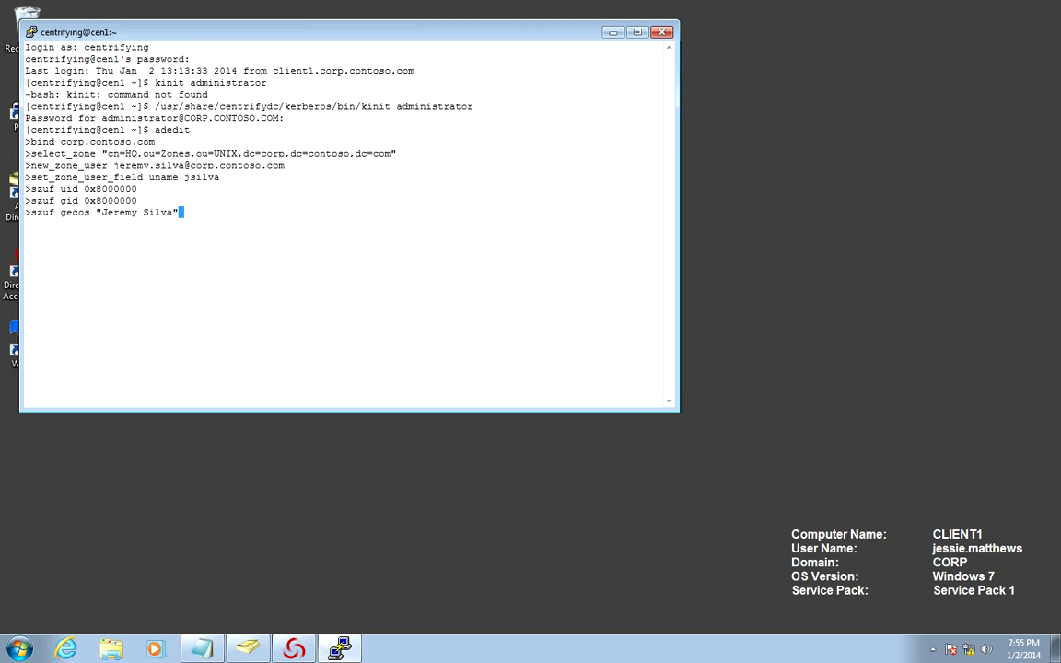
Set the zone user's GECOS to the employee's full name and home to "%{home}/%{user}"
{"action": "key", "text": "Return"}
{"action": "type", "text": "szuf home \""}
{"action": "key", "text": "BackSpace"}
{"action": "type", "text": "%{home"}
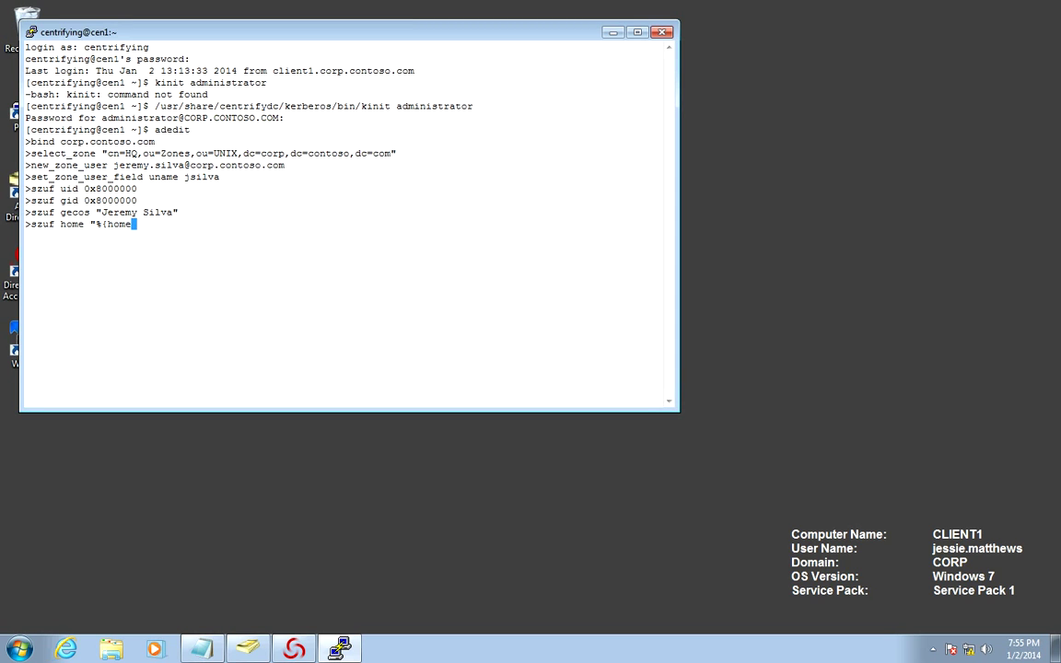
{"action": "type", "text": "}/%{user}\""}
{"action": "key", "text": "Return"}
Set the zone user's shell to "%{shell}", then enter show to review the profile
{"action": "key", "text": "Up"}
{"action": "key", "text": "Left"}
{"action": "key", "text": "Left"}
{"action": "key", "text": "Left"}
{"action": "key", "text": "Left"}
{"action": "key", "text": "Left"}
{"action": "key", "text": "Left"}
{"action": "key", "text": "Left"}
{"action": "key", "text": "Left"}
{"action": "key", "text": "Left"}
{"action": "key", "text": "Left"}
{"action": "key", "text": "Left"}
{"action": "key", "text": "Left"}
{"action": "key", "text": "Left"}
{"action": "key", "text": "Left"}
{"action": "key", "text": "Left"}
{"action": "key", "text": "Left"}
{"action": "key", "text": "Left"}
{"action": "key", "text": "Left"}
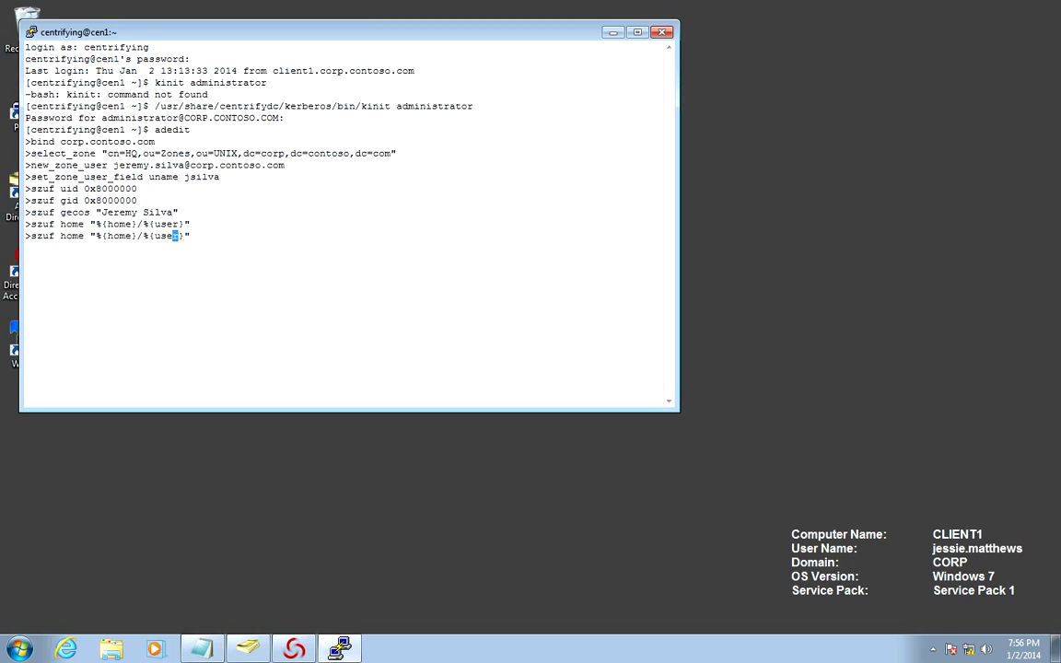
{"action": "key", "text": "Left"}
{"action": "key", "text": "Left"}
{"action": "key", "text": "Left"}
{"action": "key", "text": "Left"}
{"action": "key", "text": "Left"}
{"action": "type", "text": "shell"}
{"action": "key", "text": "Delete"}
{"action": "key", "text": "Right"}
{"action": "key", "text": "Right"}
{"action": "key", "text": "Right"}
{"action": "key", "text": "Right"}
{"action": "key", "text": "BackSpace"}
{"action": "key", "text": "BackSpace"}
{"action": "key", "text": "BackSpace"}
{"action": "key", "text": "BackSpace"}
{"action": "key", "text": "BackSpace"}
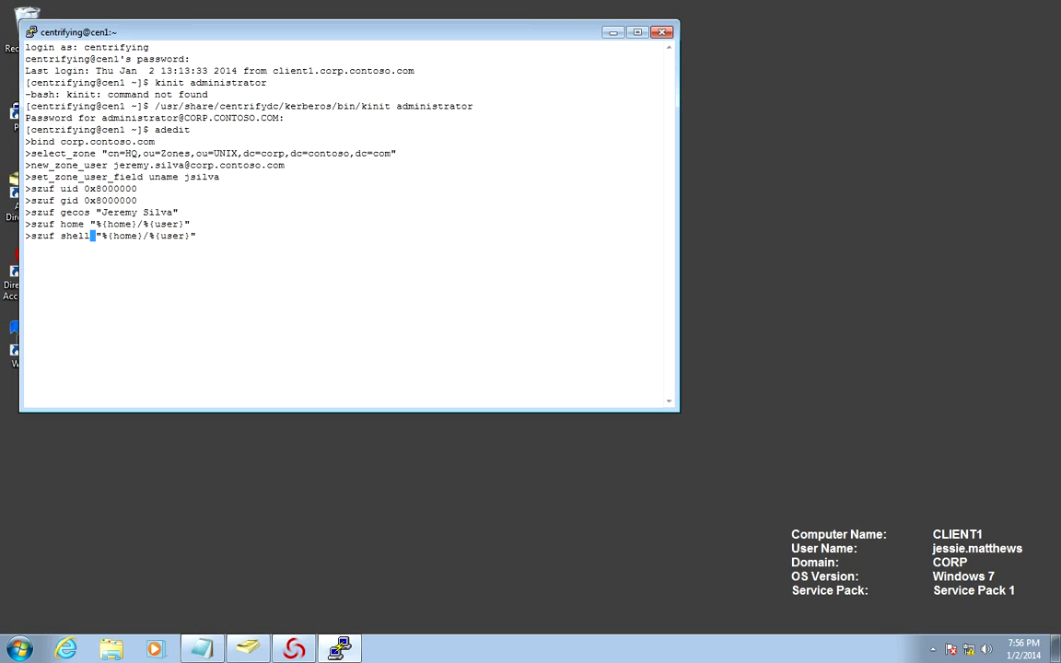
{"action": "key", "text": "Right"}
{"action": "key", "text": "Right"}
{"action": "key", "text": "Right"}
{"action": "key", "text": "Right"}
{"action": "type", "text": "shell"}
{"action": "key", "text": "Right"}
{"action": "key", "text": "Right"}
{"action": "key", "text": "Right"}
{"action": "key", "text": "Right"}
{"action": "key", "text": "Right"}
{"action": "key", "text": "Right"}
{"action": "key", "text": "Right"}
{"action": "key", "text": "Right"}
{"action": "key", "text": "Right"}
{"action": "key", "text": "Right"}
{"action": "key", "text": "Right"}
{"action": "key", "text": "Right"}
{"action": "key", "text": "BackSpace"}
{"action": "key", "text": "BackSpace"}
{"action": "key", "text": "BackSpace"}
{"action": "key", "text": "BackSpace"}
{"action": "key", "text": "BackSpace"}
{"action": "key", "text": "BackSpace"}
{"action": "key", "text": "BackSpace"}
{"action": "key", "text": "BackSpace"}
{"action": "key", "text": "BackSpace"}
{"action": "key", "text": "BackSpace"}
{"action": "key", "text": "BackSpace"}
{"action": "key", "text": "BackSpace"}
{"action": "key", "text": "Right"}
{"action": "key", "text": "Return"}
{"action": "type", "text": "show"}
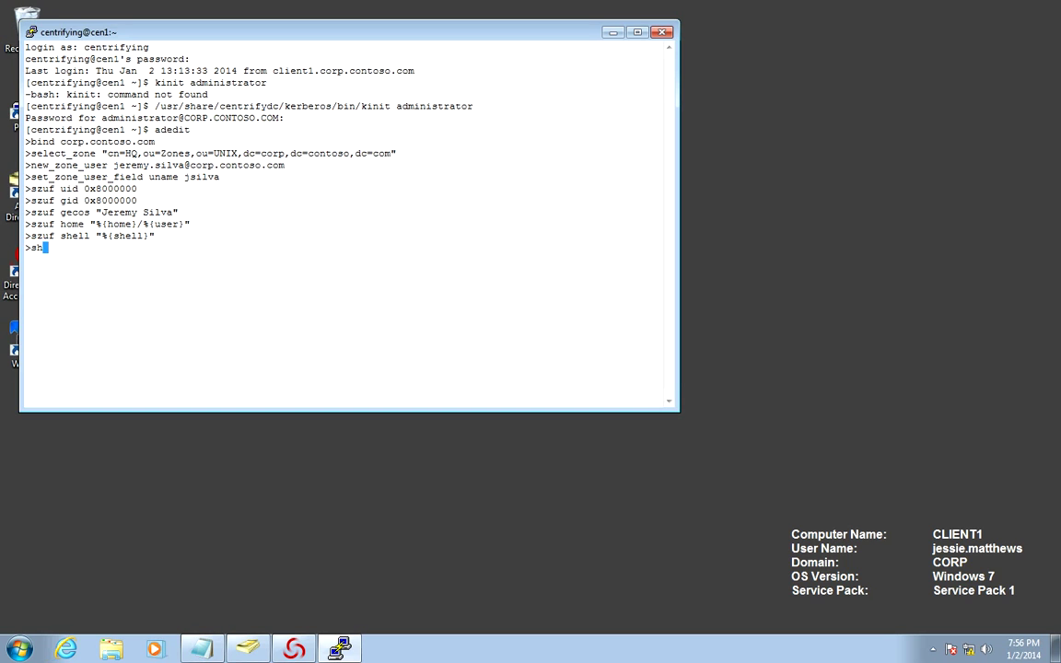